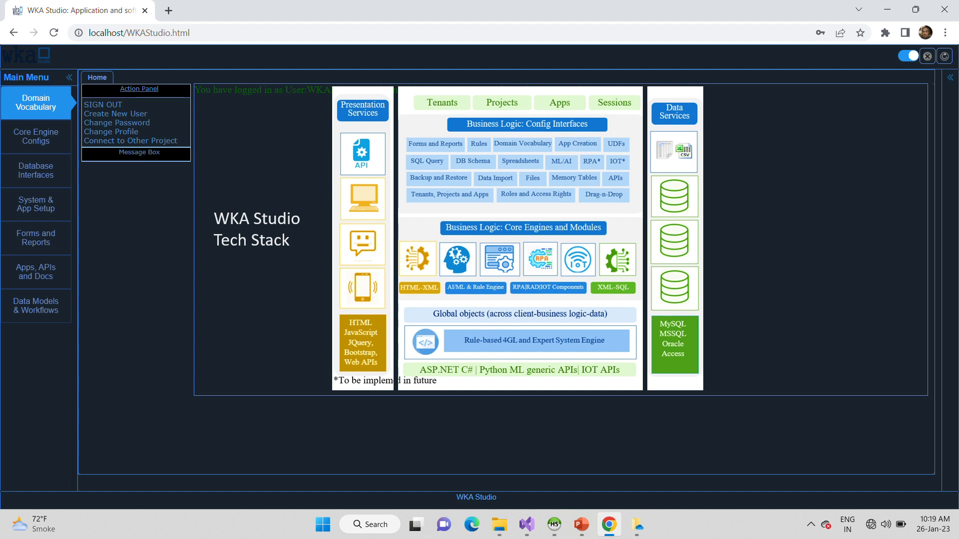
mouse_move(415, 100)
left_mouse_down()
mouse_move(426, 106)
mouse_move(448, 91)
left_mouse_up()
left_click_drag(483, 100, 517, 92)
mouse_move(534, 103)
left_mouse_down()
mouse_move(571, 89)
mouse_move(628, 97)
left_mouse_up()
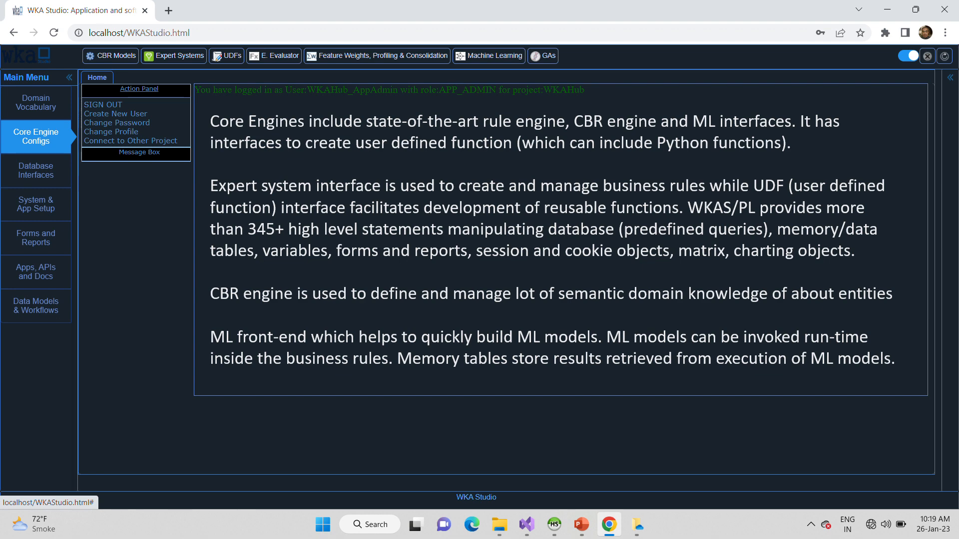
left_click(36, 170)
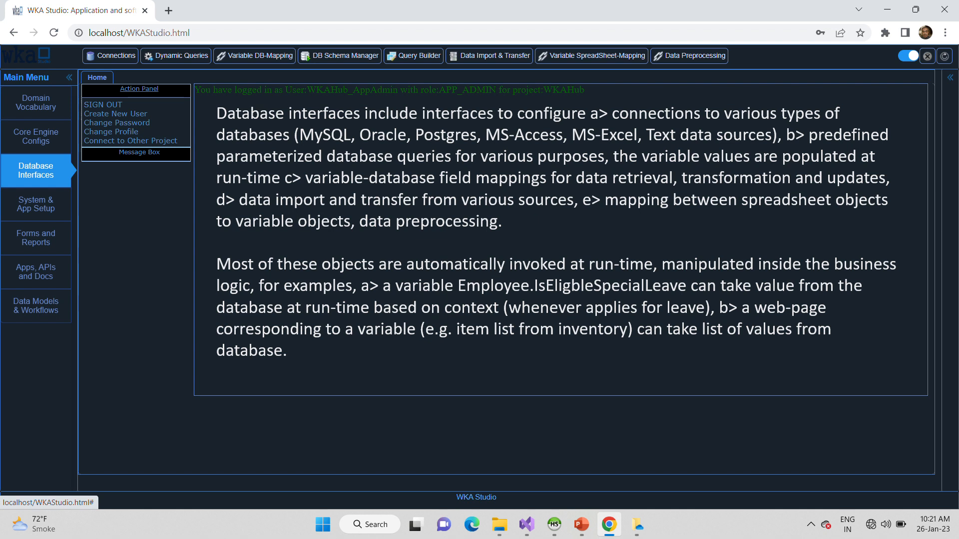
left_click(36, 204)
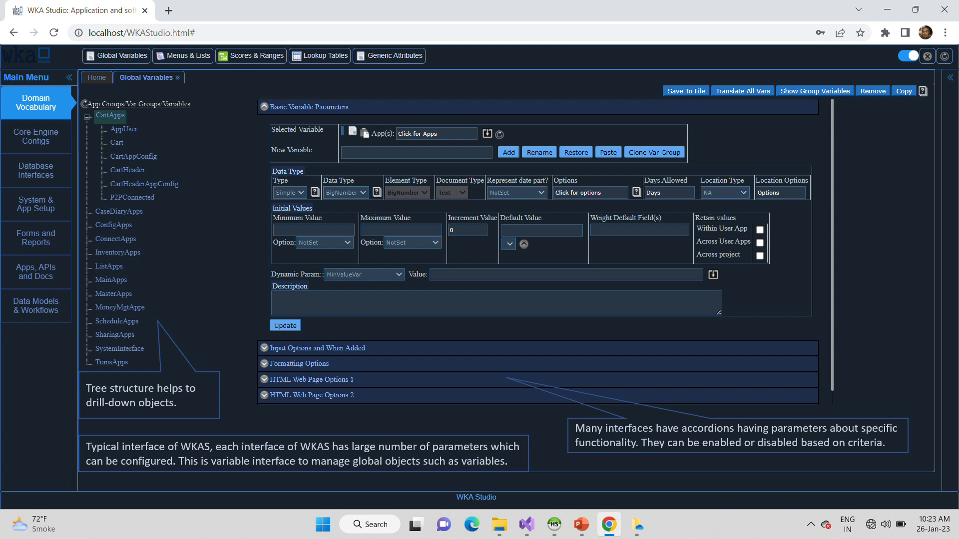
left_click_drag(190, 81, 132, 64)
left_click_drag(253, 106, 284, 87)
left_click_drag(251, 413, 267, 395)
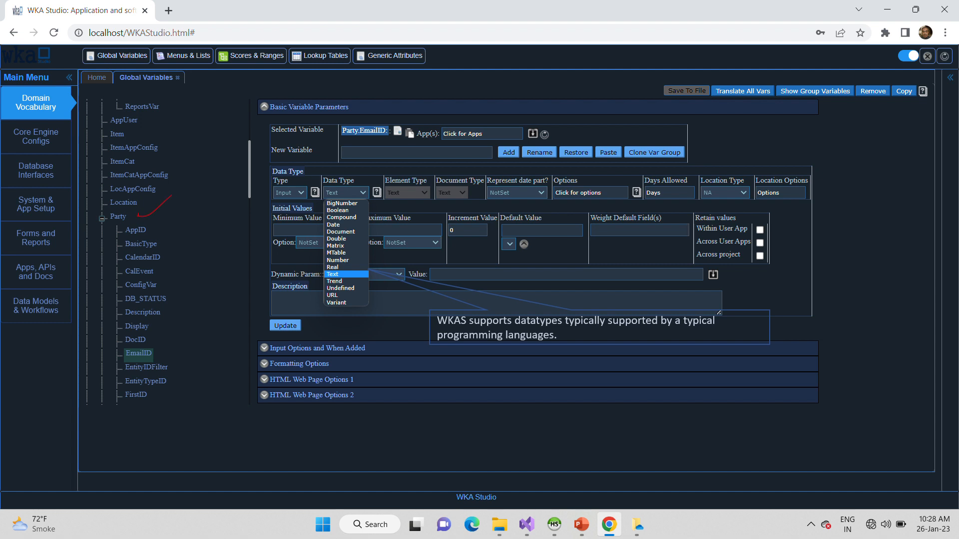
left_click_drag(168, 353, 185, 337)
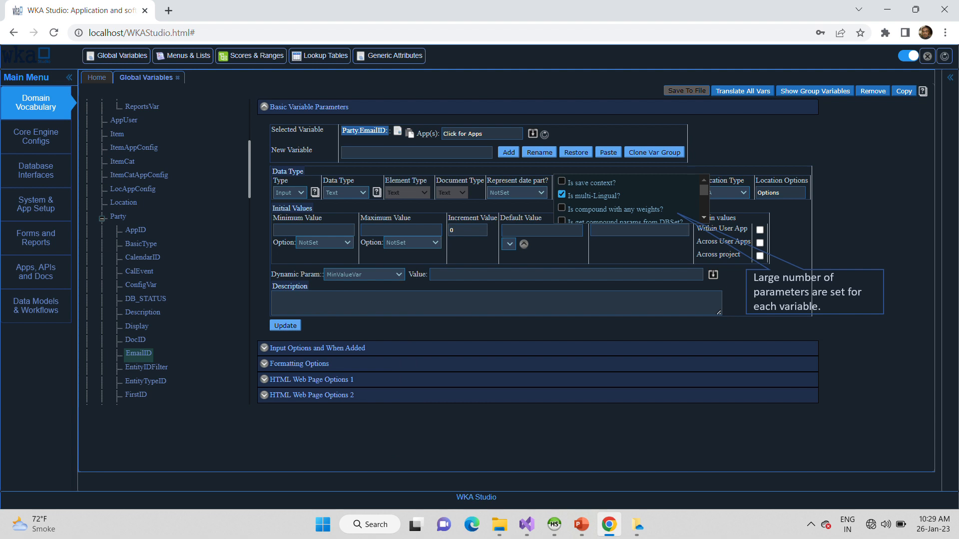
left_click_drag(666, 172, 657, 251)
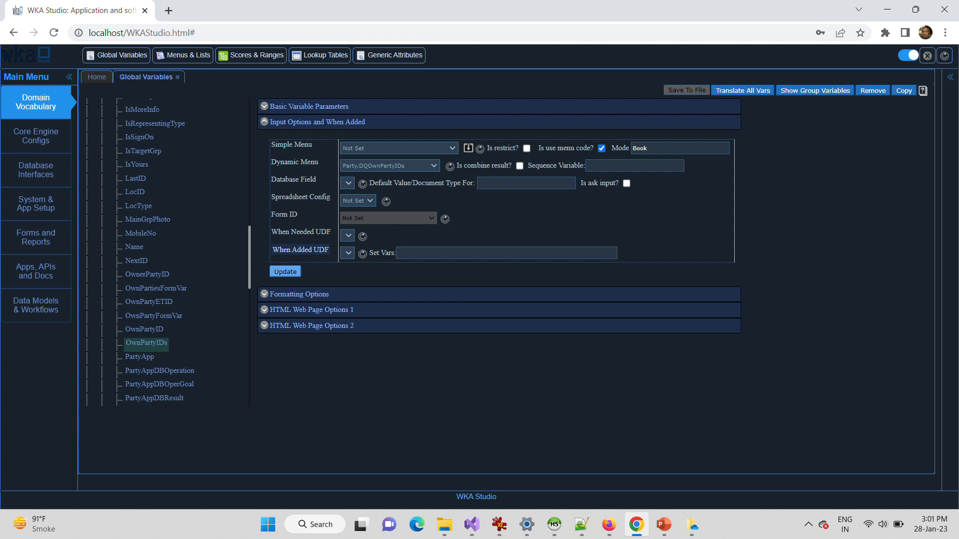
left_click_drag(337, 146, 367, 124)
left_click_drag(327, 161, 339, 158)
left_click_drag(399, 193, 444, 186)
left_click_drag(486, 215, 508, 201)
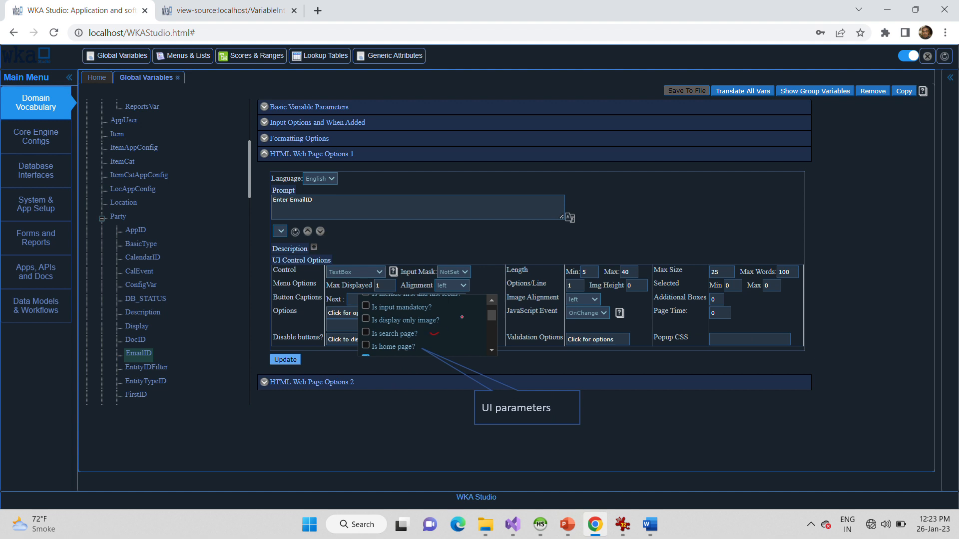
left_click_drag(439, 333, 472, 309)
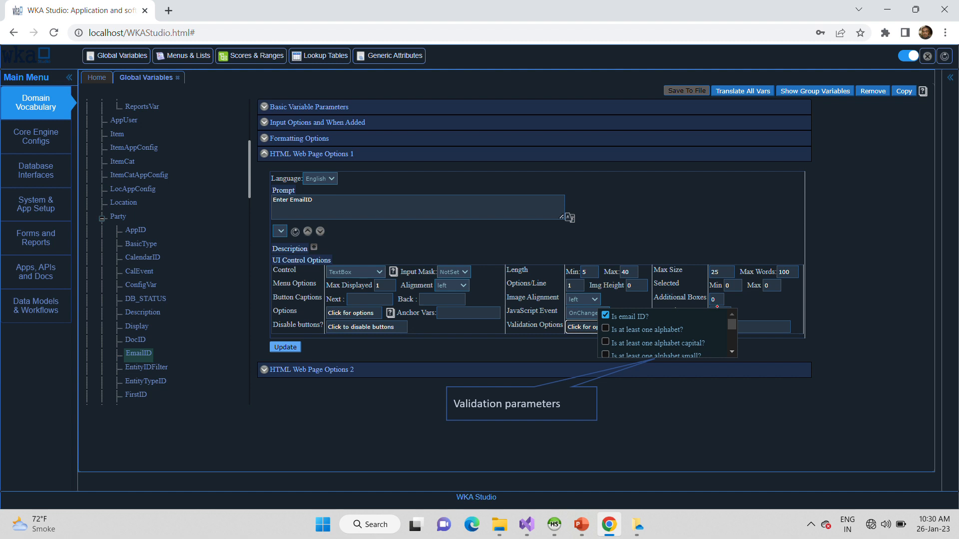
mouse_move(693, 334)
left_mouse_down()
mouse_move(716, 324)
mouse_move(731, 361)
mouse_move(694, 402)
left_mouse_up()
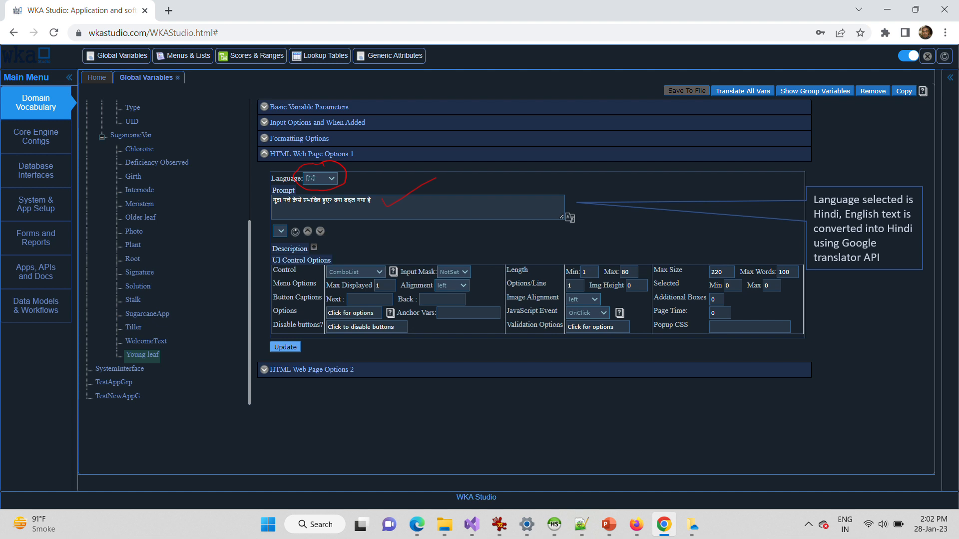
left_click_drag(593, 210, 561, 203)
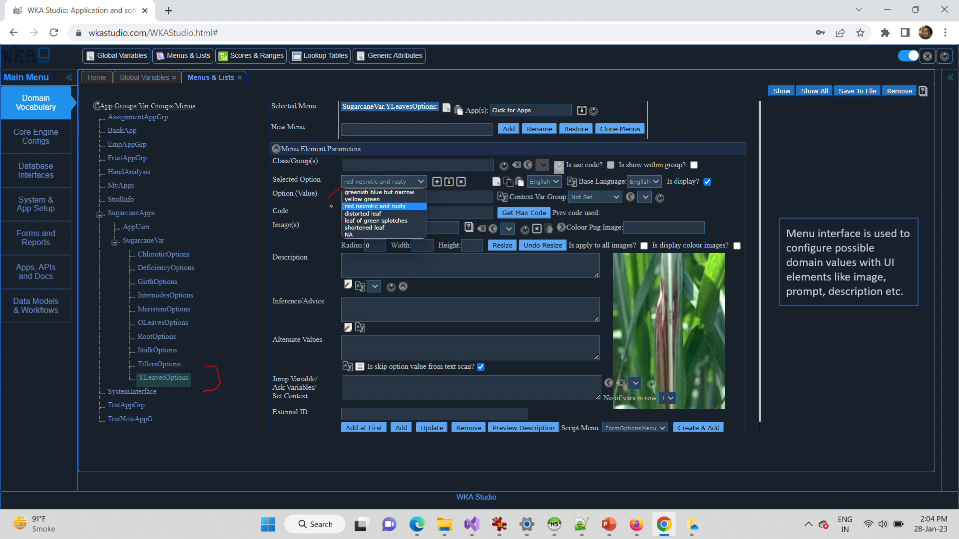
left_click_drag(329, 205, 342, 196)
left_click_drag(328, 226, 337, 219)
mouse_move(649, 244)
left_mouse_down()
mouse_move(606, 365)
mouse_move(727, 265)
mouse_move(644, 246)
left_mouse_up()
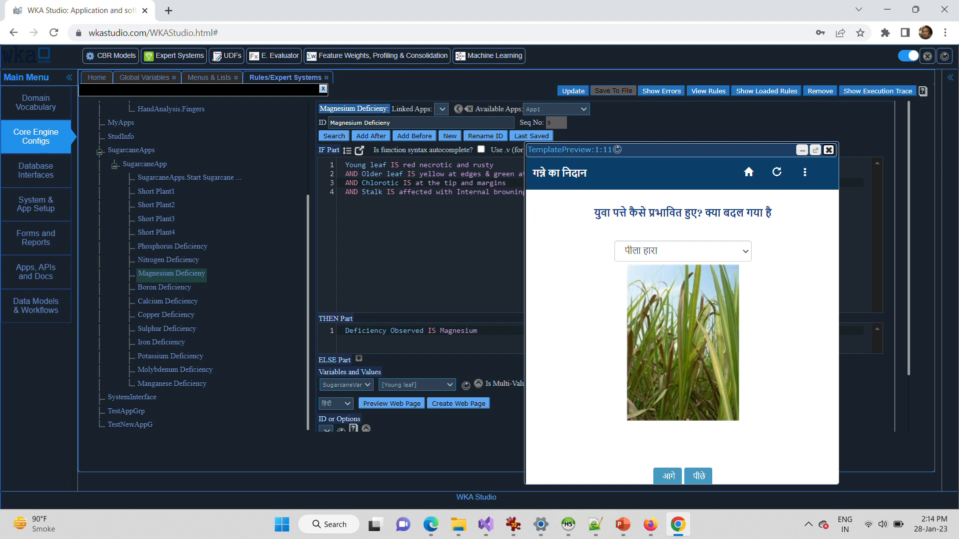
left_click_drag(350, 412, 416, 384)
left_click_drag(565, 367, 631, 337)
left_click_drag(751, 248, 801, 233)
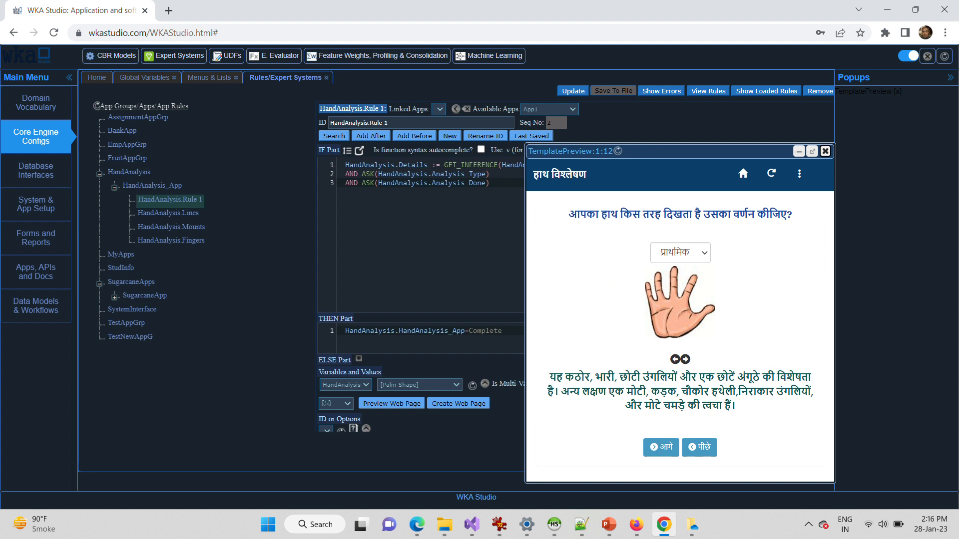
mouse_move(309, 406)
left_mouse_down()
mouse_move(357, 397)
mouse_move(338, 393)
left_mouse_up()
left_click_drag(572, 347, 612, 319)
mouse_move(456, 160)
left_mouse_down()
mouse_move(373, 152)
mouse_move(501, 200)
mouse_move(467, 157)
left_mouse_up()
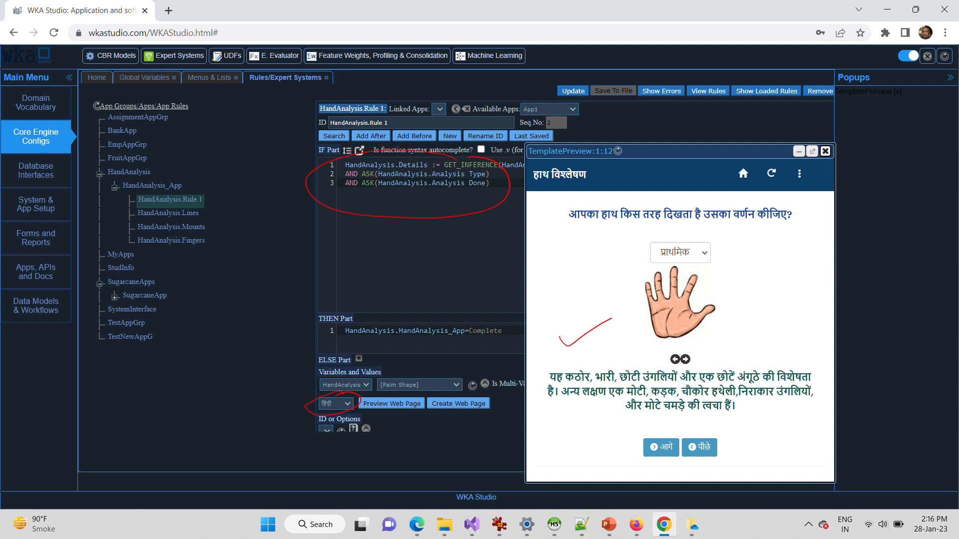
mouse_move(768, 266)
left_mouse_down()
mouse_move(802, 265)
mouse_move(768, 339)
left_mouse_up()
left_click(754, 336)
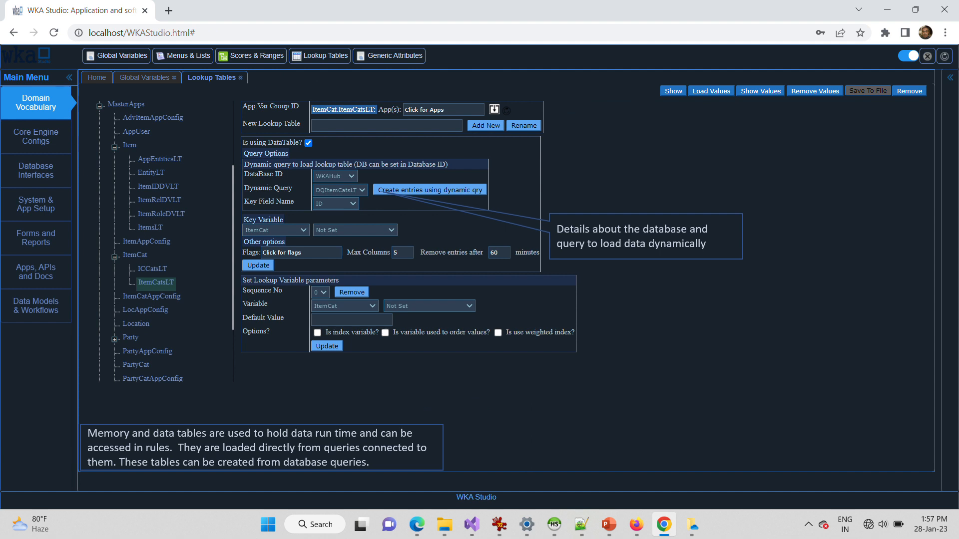
mouse_move(304, 132)
left_mouse_down()
mouse_move(295, 156)
mouse_move(322, 134)
left_mouse_up()
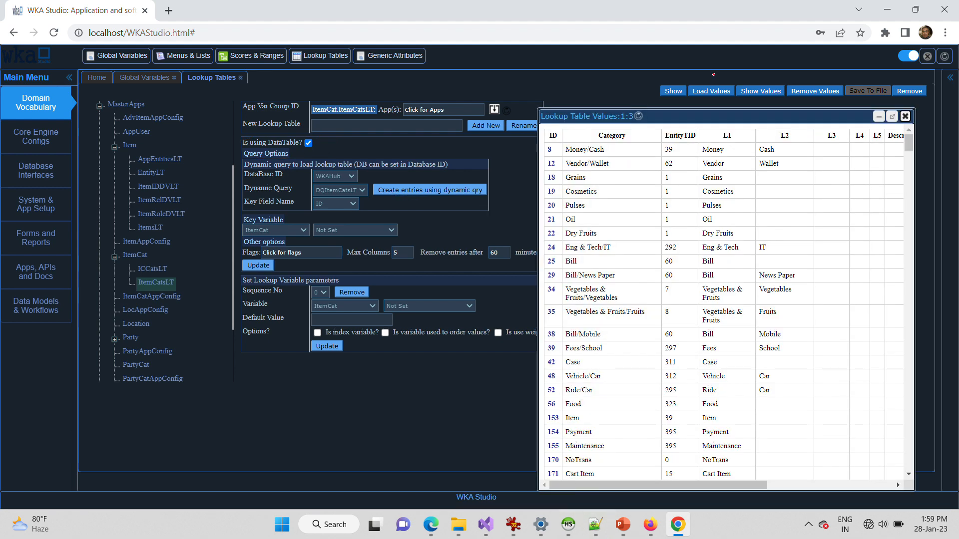
left_click_drag(710, 105, 729, 91)
left_click_drag(792, 103, 792, 102)
left_click_drag(808, 289, 860, 257)
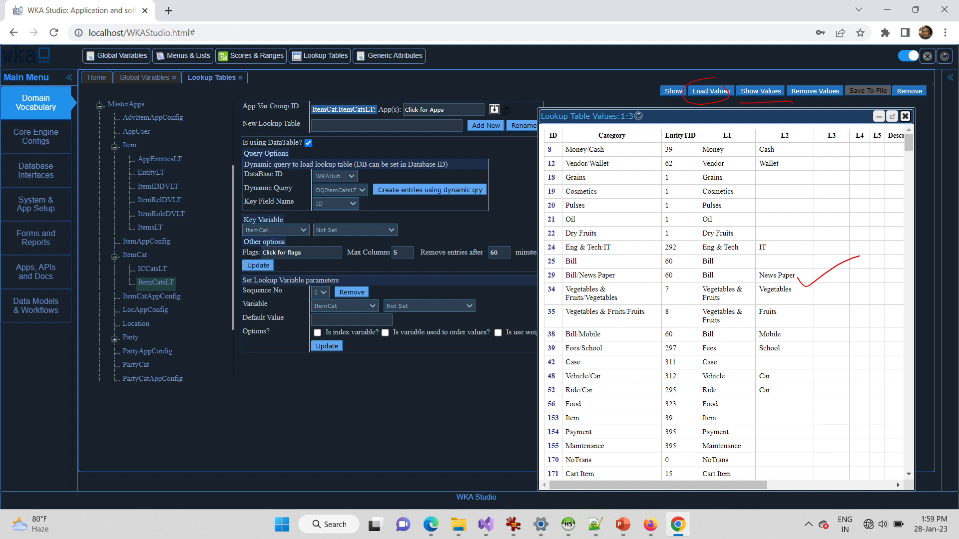
left_click_drag(554, 142, 549, 142)
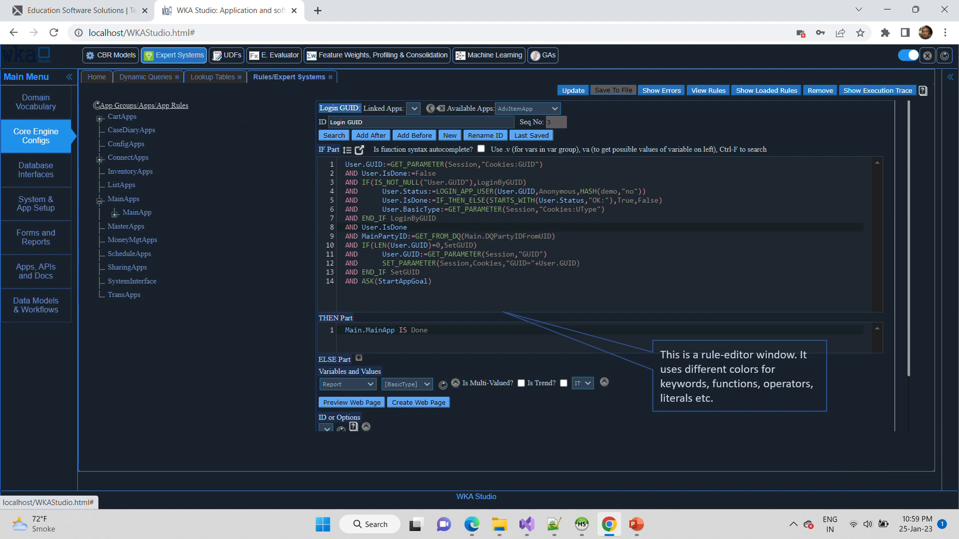
left_click_drag(45, 135, 67, 128)
mouse_move(287, 148)
left_mouse_down()
mouse_move(281, 201)
mouse_move(302, 313)
left_mouse_up()
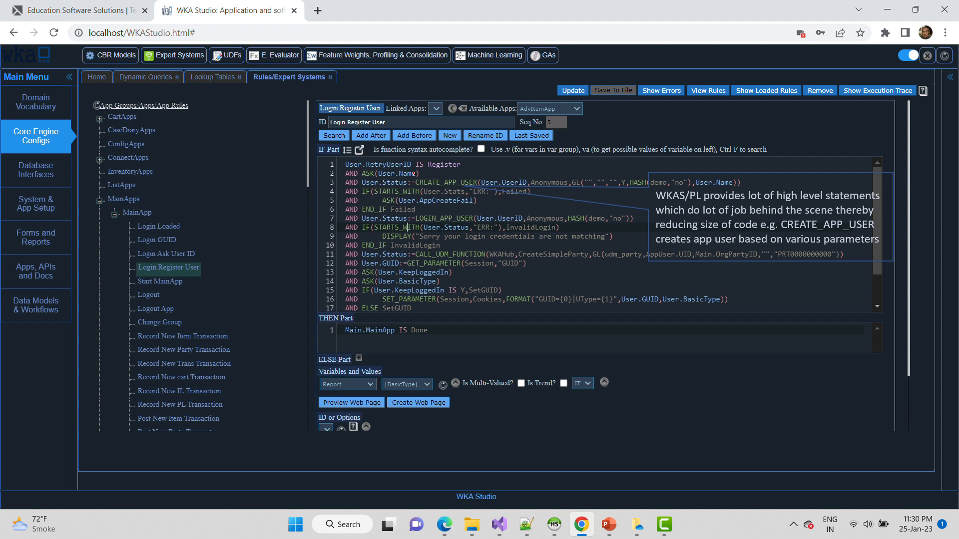
mouse_move(474, 176)
left_mouse_down()
mouse_move(469, 198)
mouse_move(404, 172)
left_mouse_up()
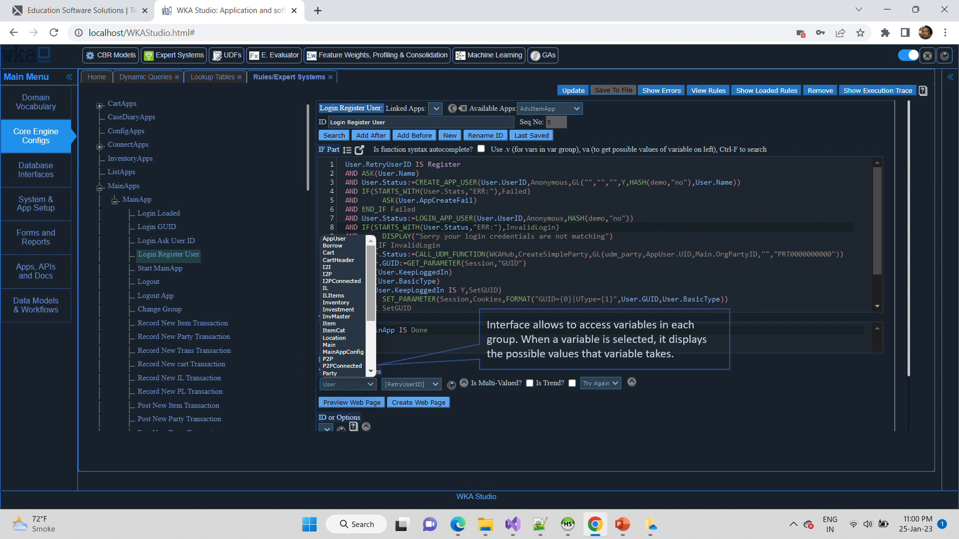
mouse_move(385, 373)
left_mouse_down()
mouse_move(424, 395)
mouse_move(403, 368)
left_mouse_up()
mouse_move(605, 402)
left_mouse_down()
mouse_move(592, 361)
mouse_move(575, 399)
left_mouse_up()
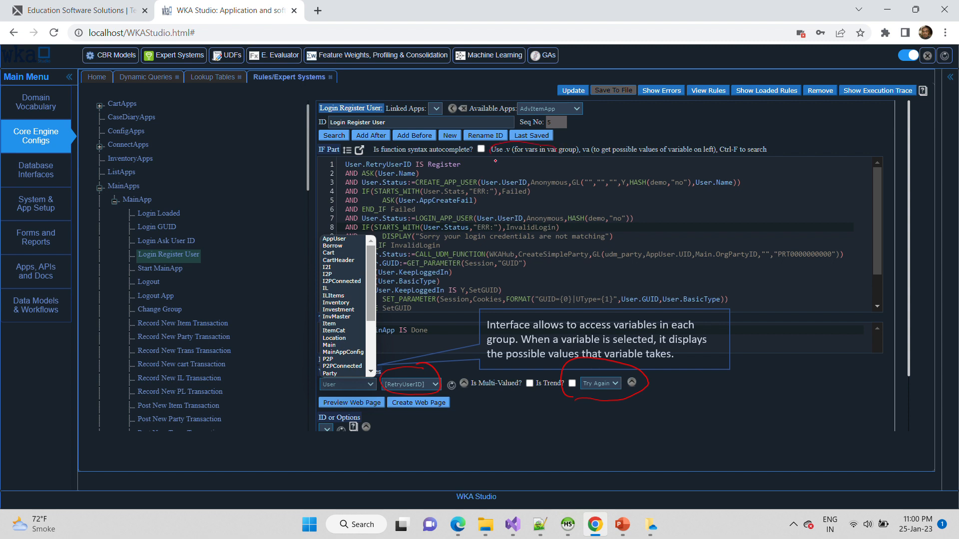
left_click_drag(584, 139, 558, 139)
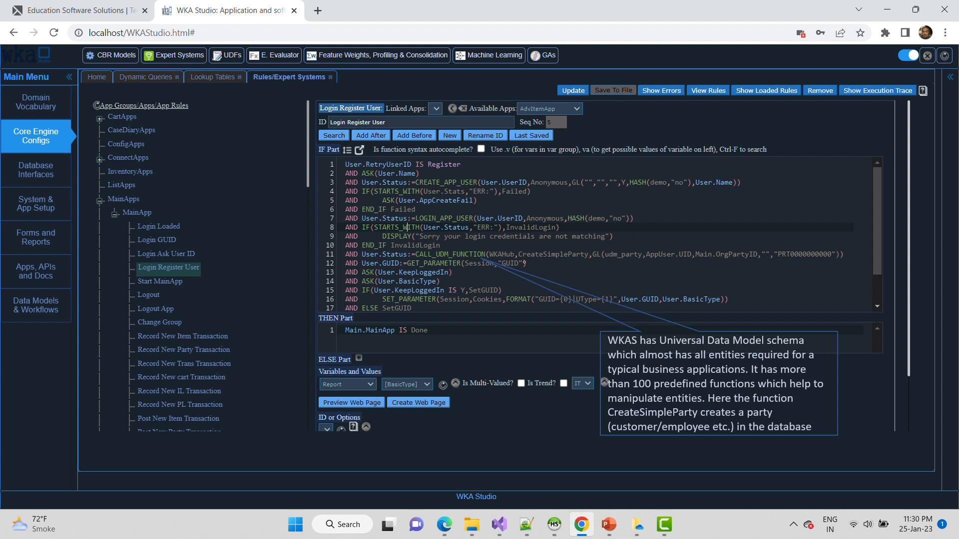
left_click_drag(589, 265, 591, 263)
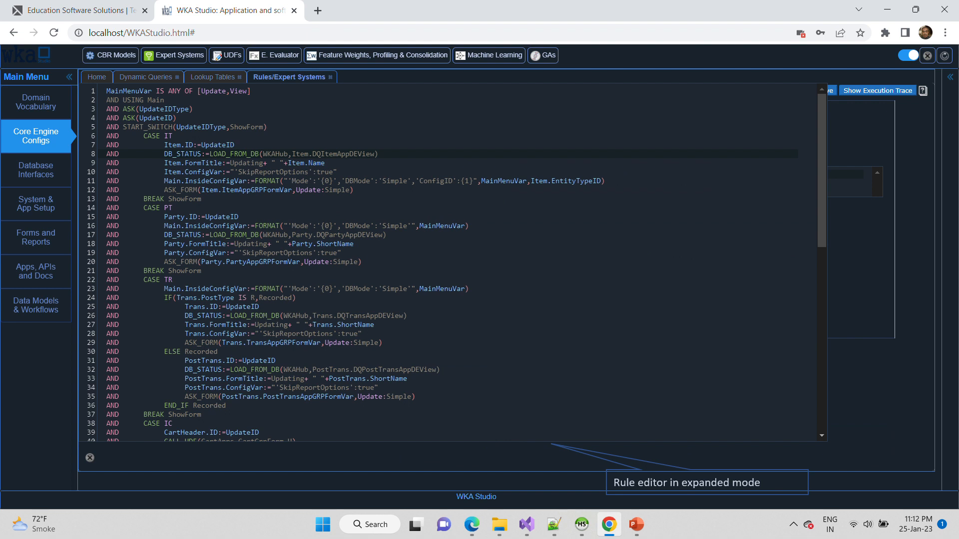
mouse_move(630, 106)
left_mouse_down()
mouse_move(641, 166)
mouse_move(591, 416)
left_mouse_up()
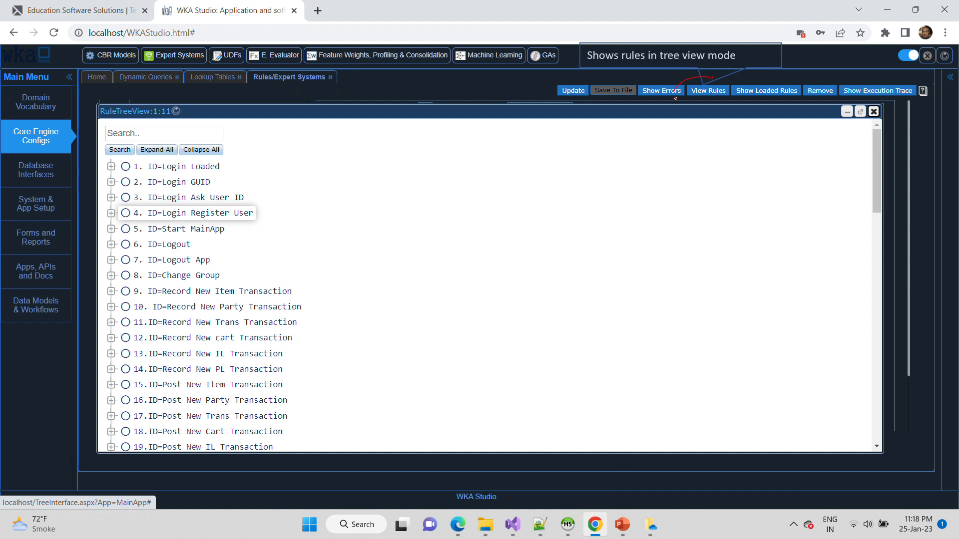
mouse_move(676, 98)
left_mouse_down()
mouse_move(727, 104)
mouse_move(719, 78)
left_mouse_up()
left_click_drag(145, 150, 232, 122)
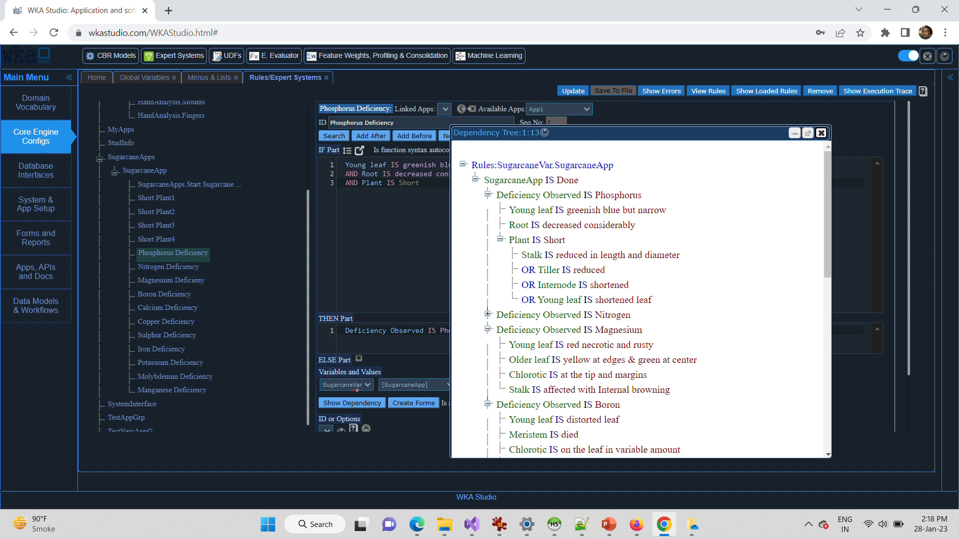
mouse_move(357, 391)
left_mouse_down()
mouse_move(308, 410)
mouse_move(342, 393)
left_mouse_up()
mouse_move(717, 160)
left_mouse_down()
mouse_move(746, 415)
mouse_move(693, 407)
left_mouse_up()
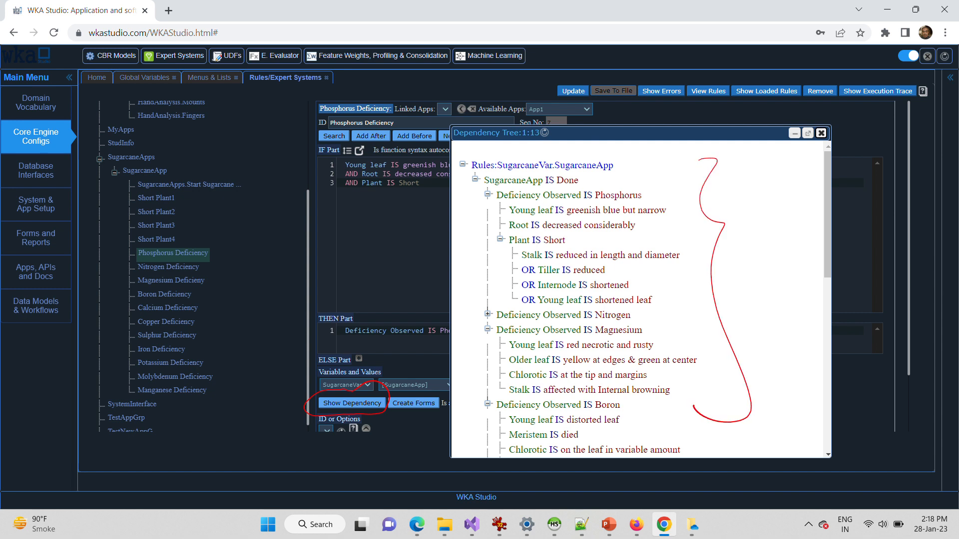
mouse_move(508, 246)
left_mouse_down()
mouse_move(562, 249)
mouse_move(508, 232)
mouse_move(493, 252)
left_mouse_up()
mouse_move(661, 262)
left_mouse_down()
mouse_move(674, 310)
mouse_move(664, 314)
left_mouse_up()
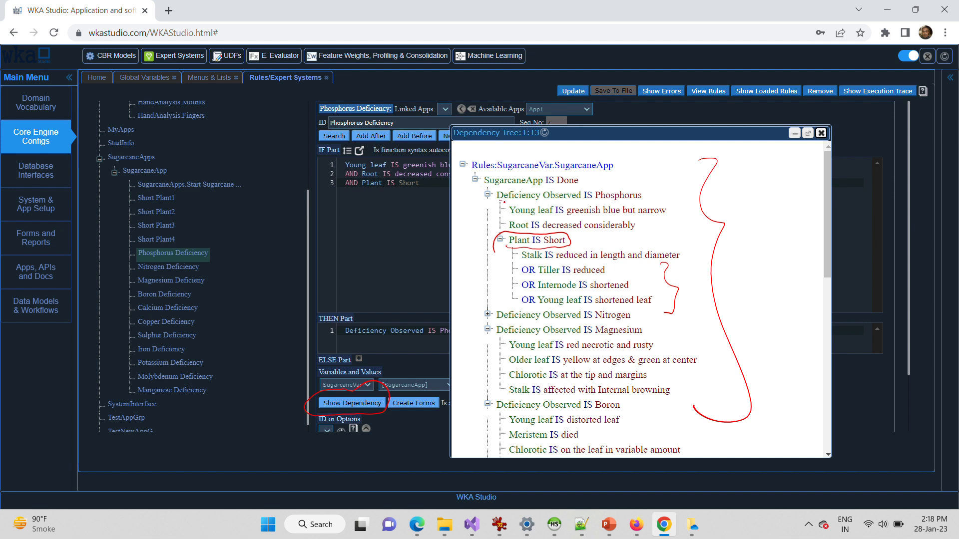
left_click_drag(499, 200, 647, 204)
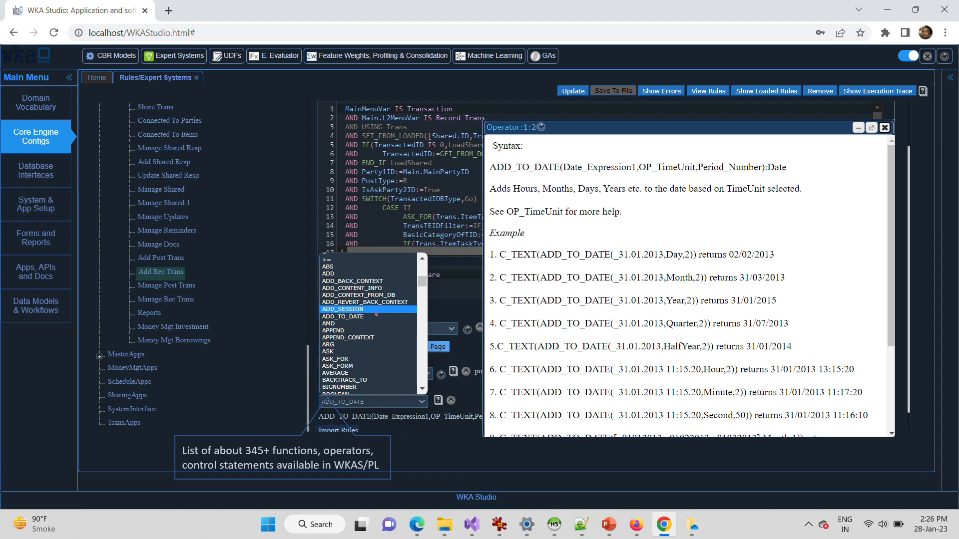
left_click_drag(371, 316, 406, 296)
left_click_drag(491, 170, 795, 168)
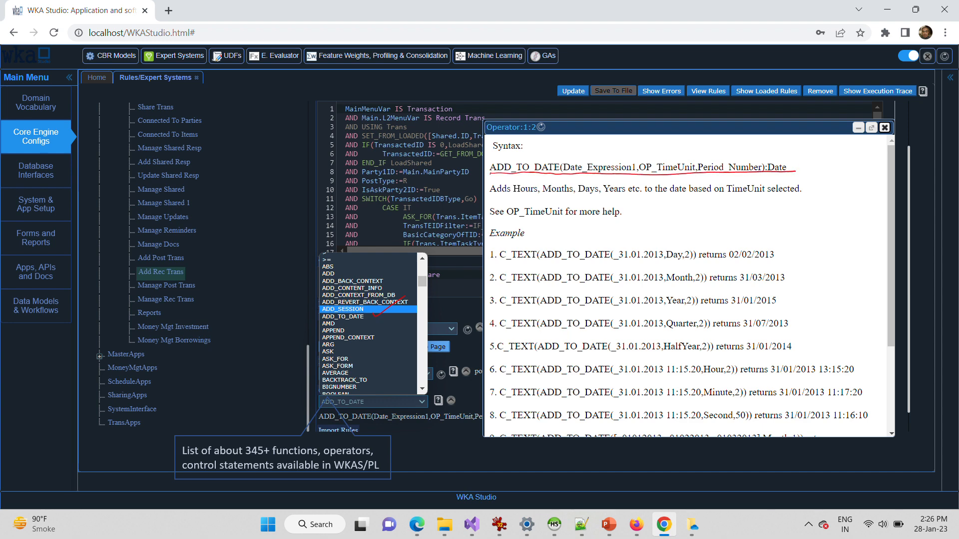
mouse_move(820, 255)
left_mouse_down()
mouse_move(850, 341)
mouse_move(848, 398)
left_mouse_up()
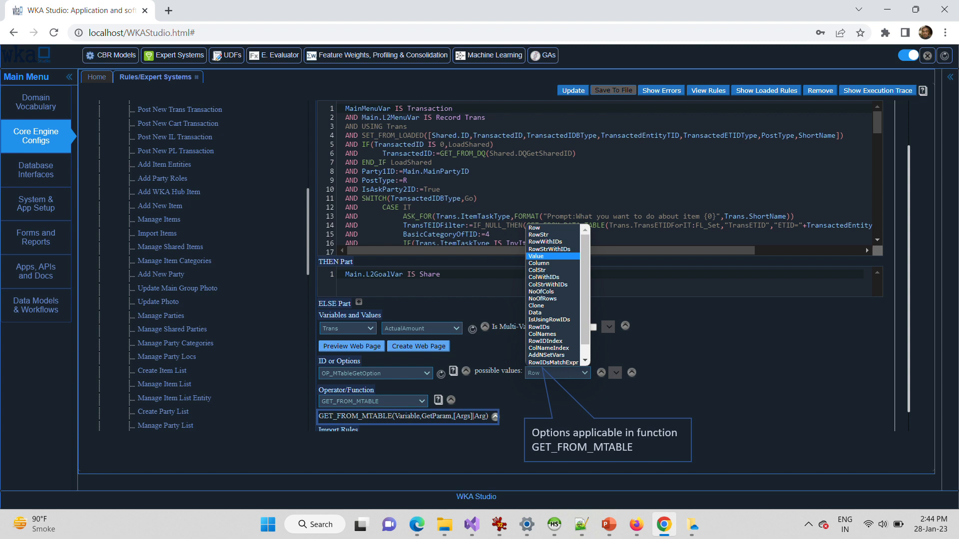
mouse_move(613, 226)
left_mouse_down()
mouse_move(645, 352)
mouse_move(590, 388)
left_mouse_up()
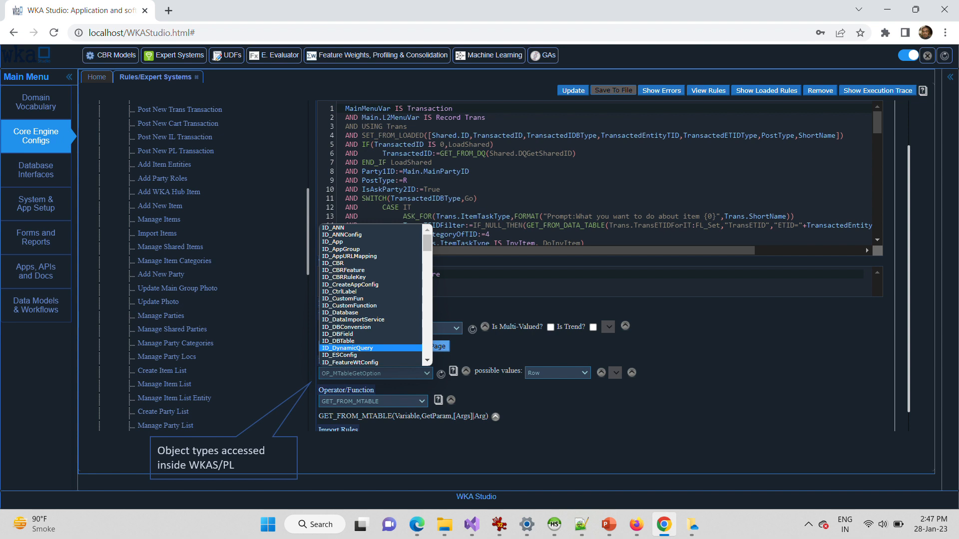
left_click_drag(388, 346, 439, 316)
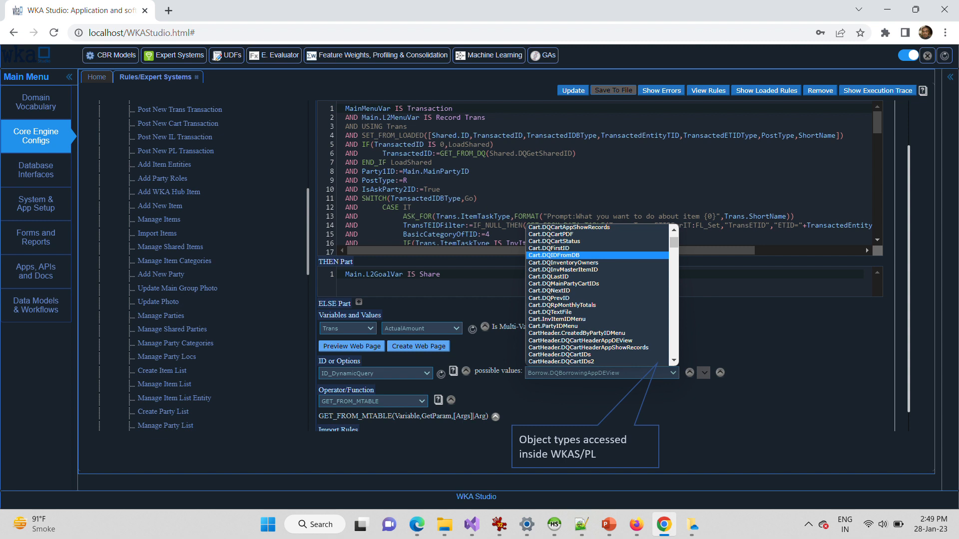
mouse_move(712, 351)
left_mouse_down()
mouse_move(739, 205)
mouse_move(595, 199)
mouse_move(620, 178)
left_mouse_up()
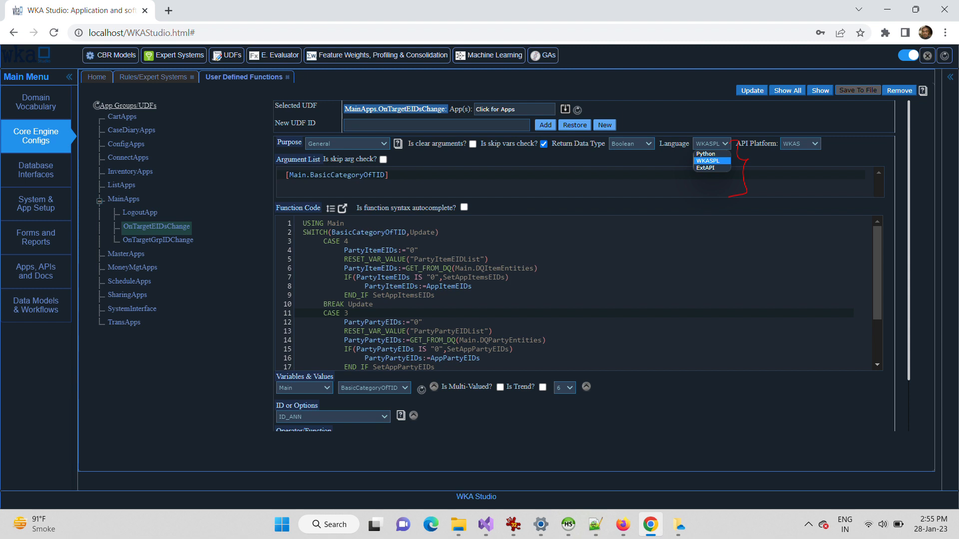
left_click_drag(829, 157, 869, 142)
left_click(537, 40)
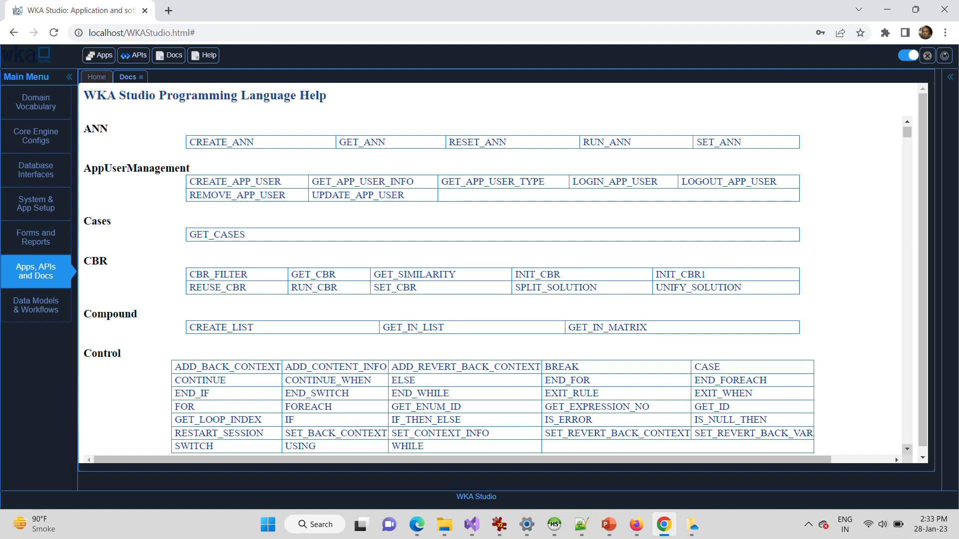
mouse_move(98, 113)
left_mouse_down()
mouse_move(84, 125)
mouse_move(100, 114)
left_mouse_up()
left_click_drag(239, 159, 273, 137)
left_click_drag(369, 160, 393, 144)
left_click_drag(484, 156, 519, 137)
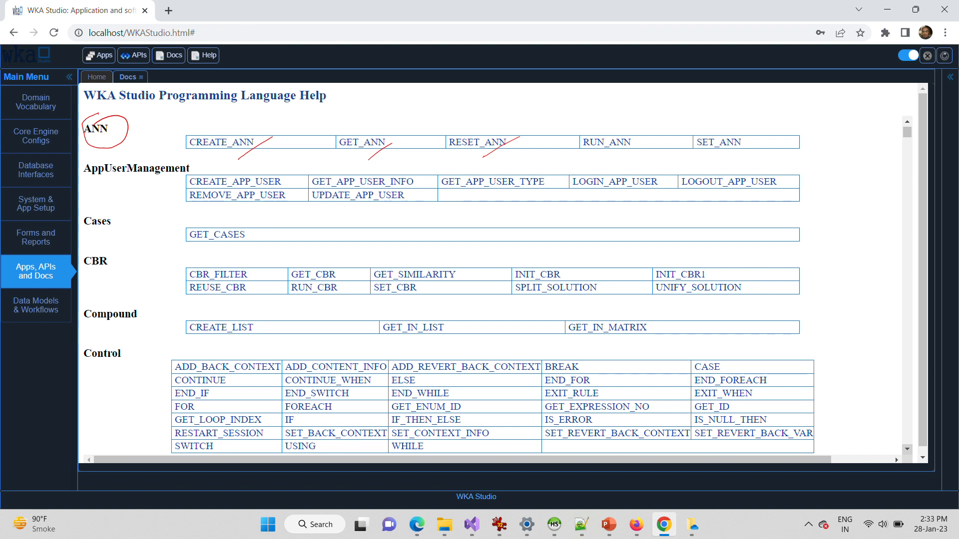
left_click_drag(261, 173, 282, 160)
left_click_drag(255, 213, 285, 195)
left_click_drag(476, 199, 520, 175)
left_click_drag(434, 449, 479, 424)
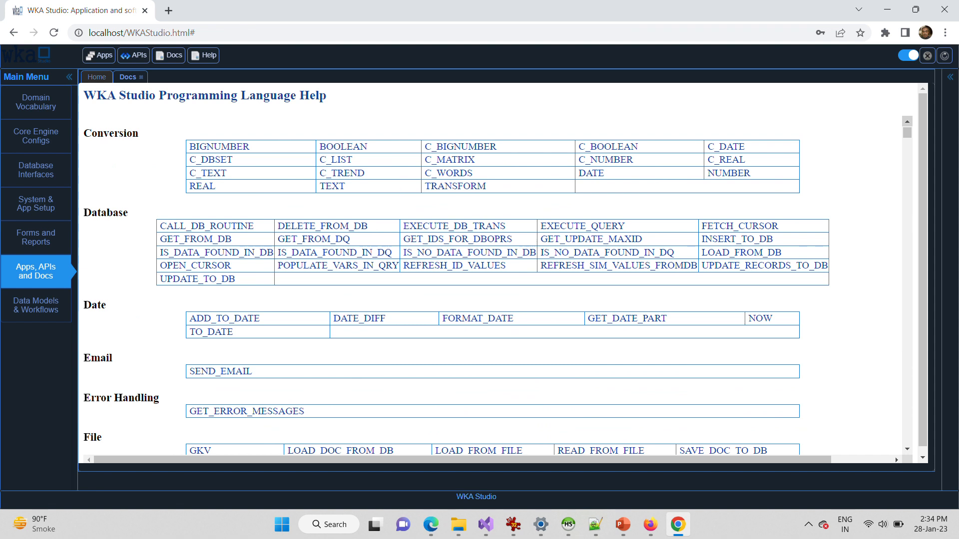
Step: Mark entries in the Database and File function lists with pen ticks and a bracket
left_click_drag(223, 219, 258, 197)
left_click_drag(370, 224, 404, 203)
left_click_drag(277, 448, 319, 429)
mouse_move(799, 428)
left_mouse_down()
mouse_move(811, 443)
mouse_move(805, 473)
left_mouse_up()
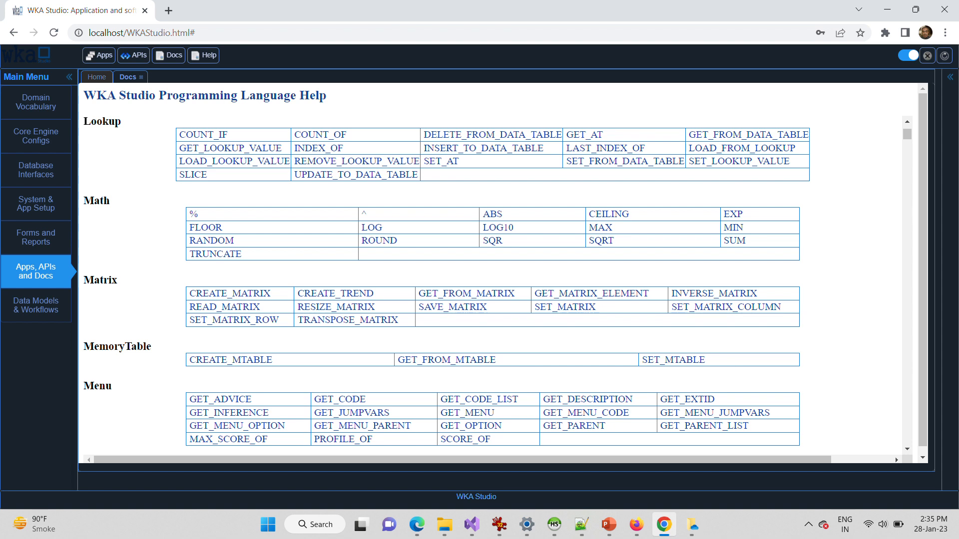
Step: Circle the CREATE_MTABLE function in pen and bracket the Matrix function table
mouse_move(264, 345)
left_mouse_down()
mouse_move(181, 358)
mouse_move(297, 356)
mouse_move(267, 347)
left_mouse_up()
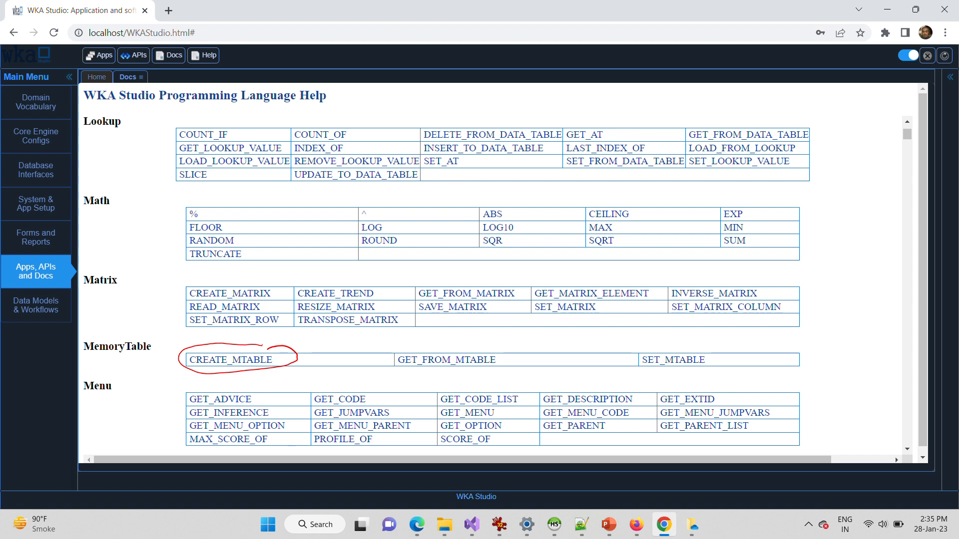
mouse_move(793, 270)
left_mouse_down()
mouse_move(829, 332)
mouse_move(778, 337)
left_mouse_up()
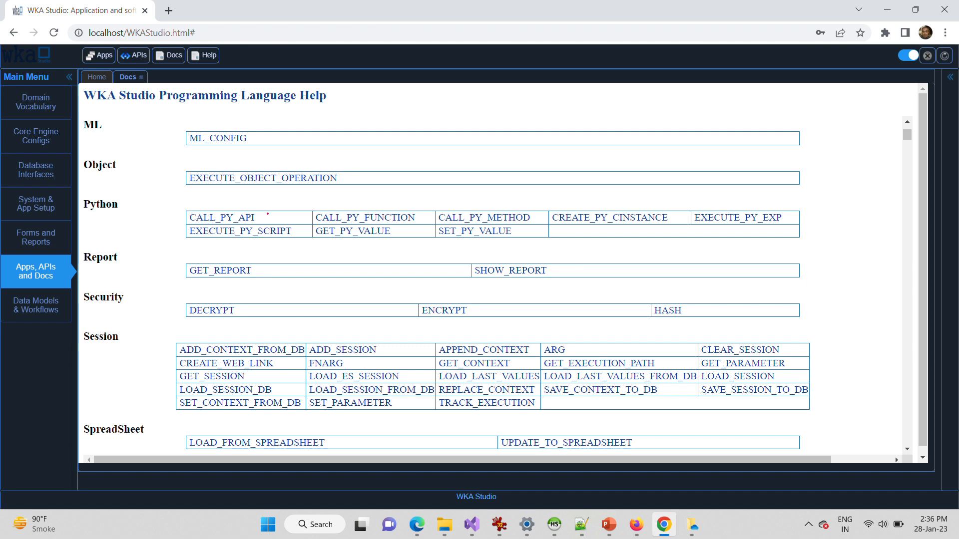
Step: Tick the CALL_PY_API, CALL_PY_FUNCTION and CREATE_PY_CINSTANCE entries and bracket the Session functions
left_click_drag(268, 214, 306, 193)
left_click_drag(414, 219, 436, 206)
left_click_drag(599, 228, 661, 212)
mouse_move(802, 332)
left_mouse_down()
mouse_move(813, 354)
mouse_move(809, 416)
left_mouse_up()
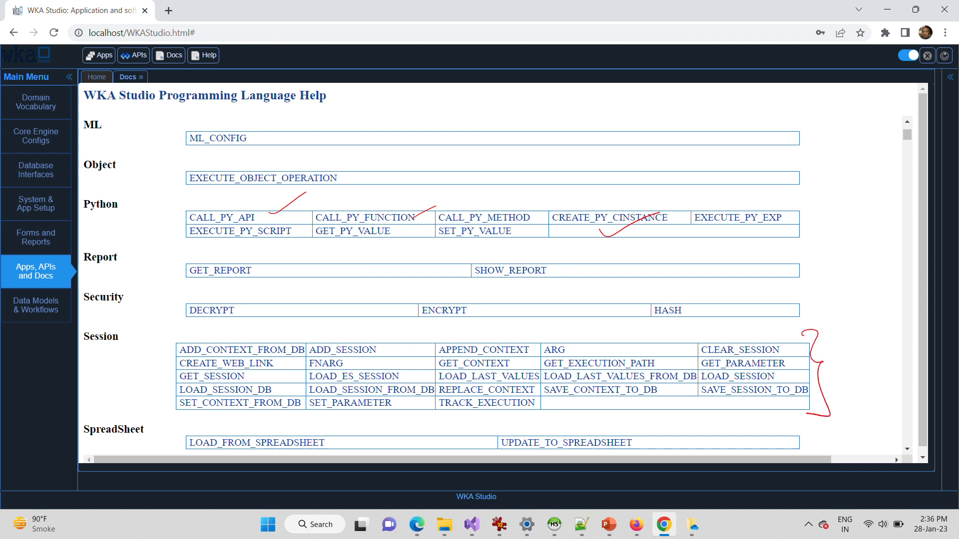
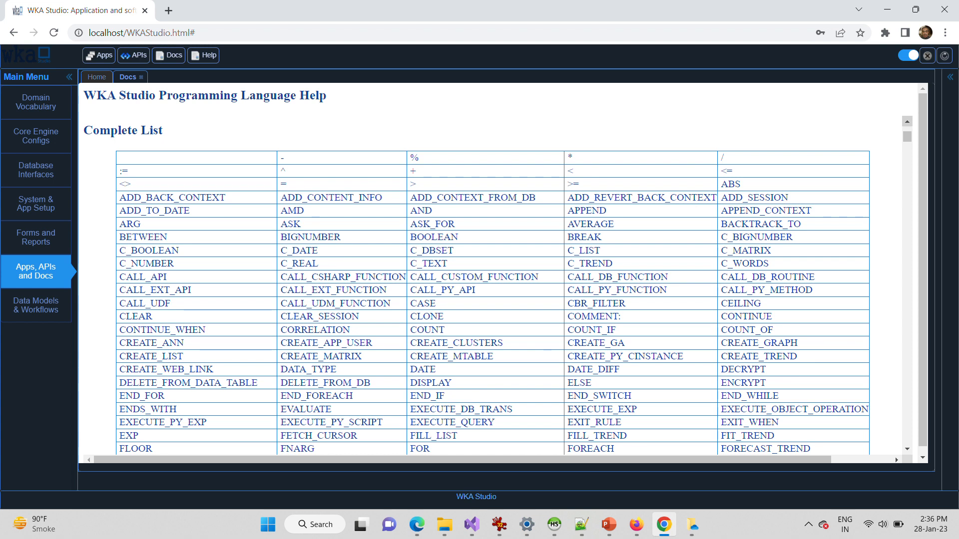
Step: Go through the complete function list to the ML_CONFIG entry and mark the arguments of its examples in pen
scroll(492, 284, "down", 7)
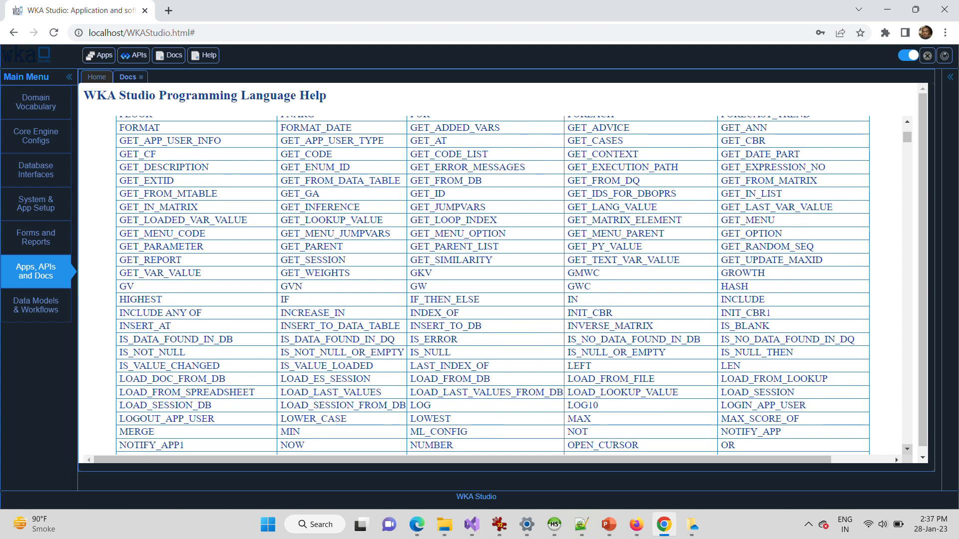
scroll(492, 285, "down", 6)
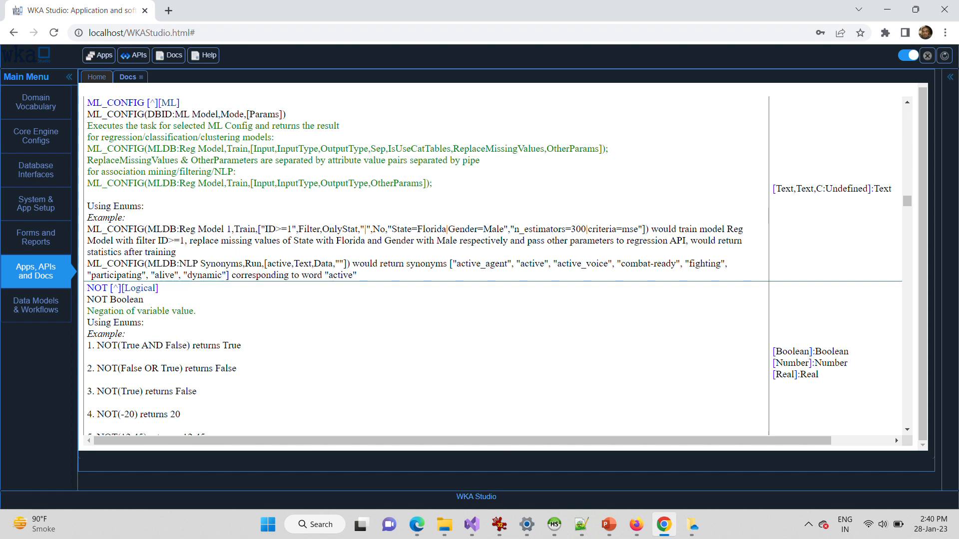
left_click_drag(360, 217, 418, 202)
mouse_move(245, 215)
left_mouse_down()
mouse_move(233, 236)
mouse_move(242, 214)
left_mouse_up()
left_click_drag(266, 233, 288, 233)
mouse_move(321, 233)
left_mouse_down()
mouse_move(346, 205)
mouse_move(306, 229)
left_mouse_up()
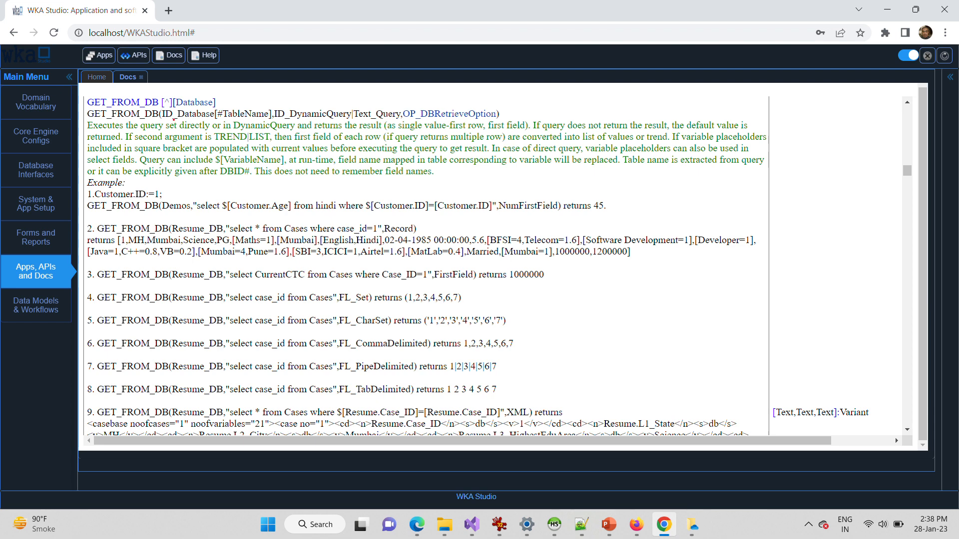
Step: Tick the database, table name, query and OP_DBRetrieveOption parameters in the GET_FROM_DB syntax
left_click_drag(173, 120, 212, 102)
mouse_move(229, 119)
left_mouse_down()
mouse_move(263, 102)
mouse_move(353, 96)
left_mouse_up()
left_click_drag(437, 120, 492, 95)
Step: Tick the FL_Set, FL_CharSet, FL_CommaDelimited and Record options in the GET_FROM_DB examples and bracket the Record result
left_click_drag(348, 303, 387, 279)
left_click_drag(361, 331, 387, 320)
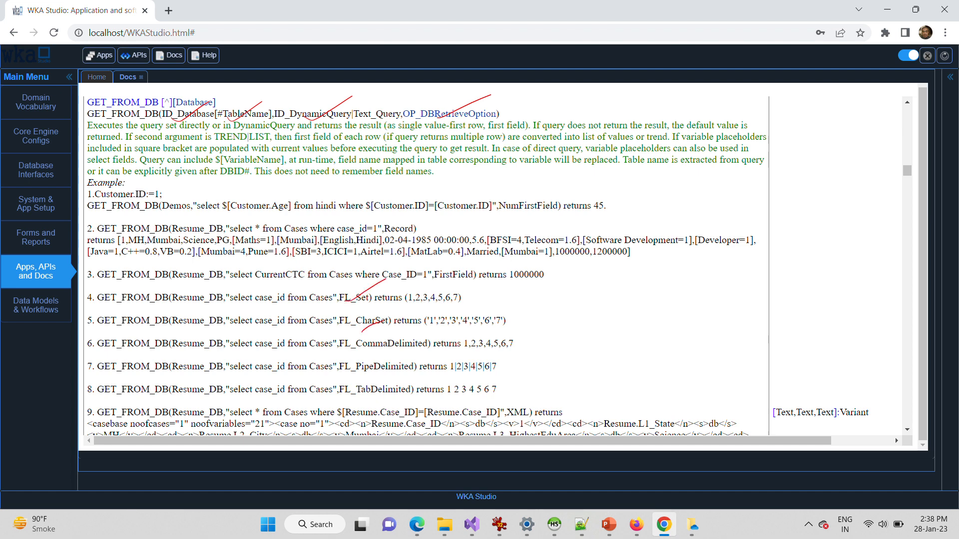
left_click_drag(383, 356, 402, 349)
left_click_drag(382, 226, 443, 199)
mouse_move(749, 223)
left_mouse_down()
mouse_move(761, 223)
mouse_move(726, 277)
left_mouse_up()
key("Right")
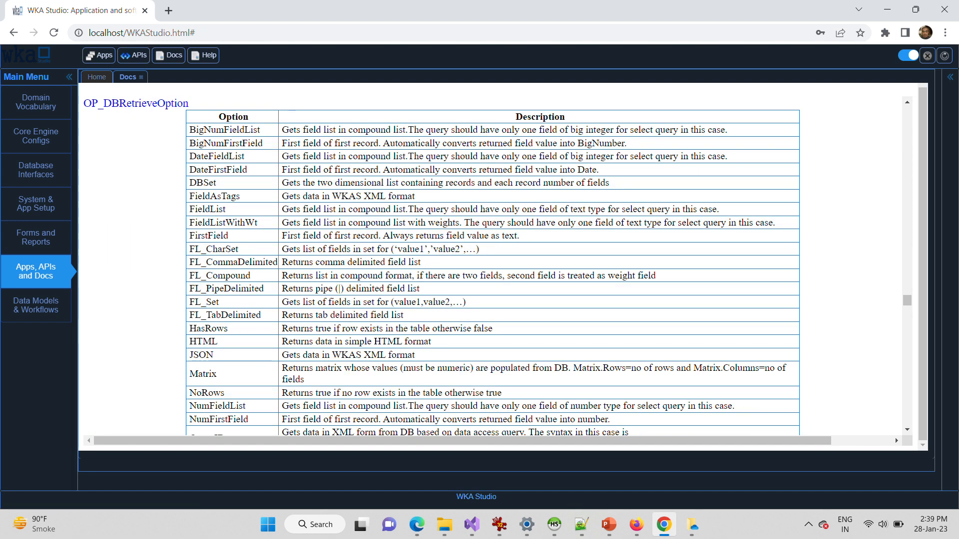
Step: Circle the OP_DBRetrieveOption heading and tick the JSON row of its option table
mouse_move(129, 94)
left_mouse_down()
mouse_move(110, 91)
mouse_move(180, 121)
mouse_move(149, 95)
left_mouse_up()
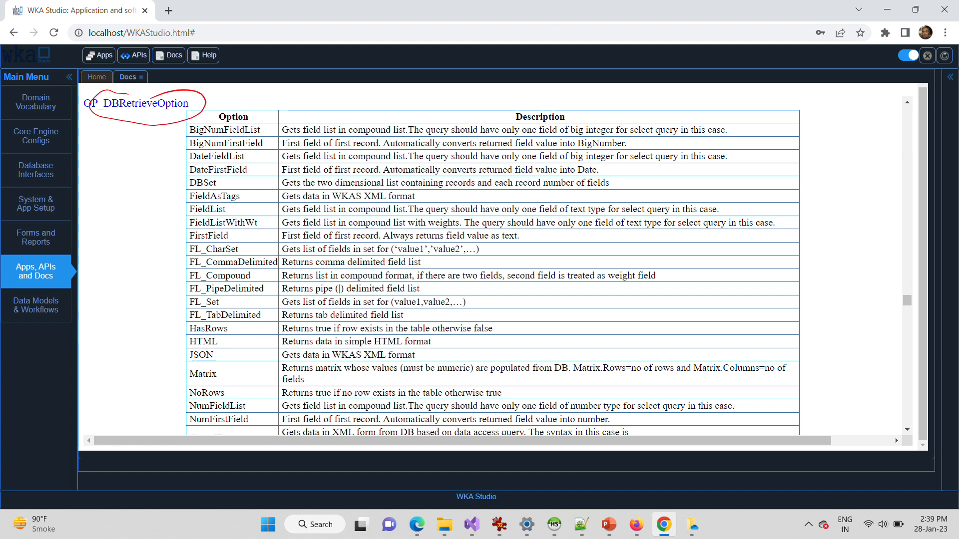
left_click_drag(225, 353, 265, 332)
mouse_move(431, 361)
left_mouse_down()
mouse_move(448, 342)
mouse_move(488, 358)
mouse_move(496, 334)
left_mouse_up()
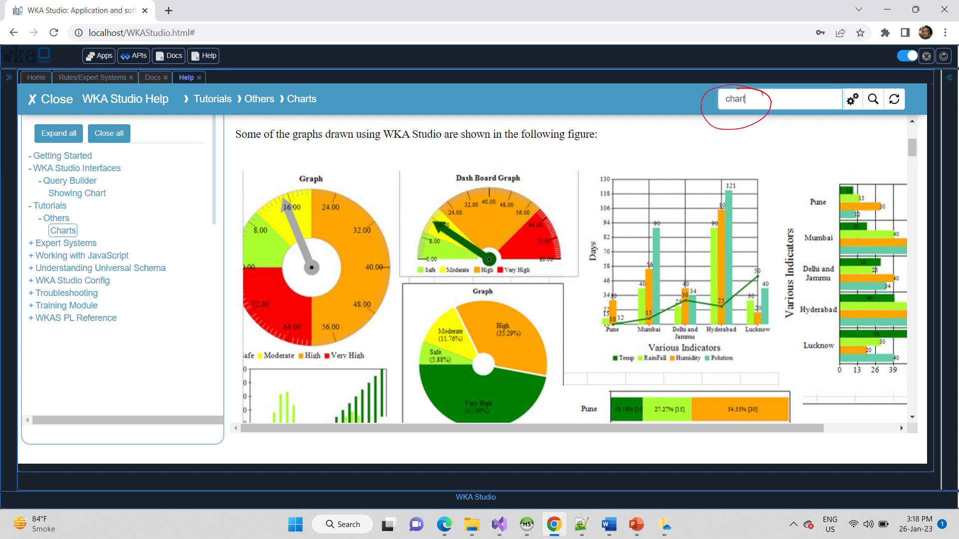
Step: Tick the Charts topic in the help tree and bracket the bubble chart in the JQPlot Graph help
left_click_drag(81, 231, 122, 214)
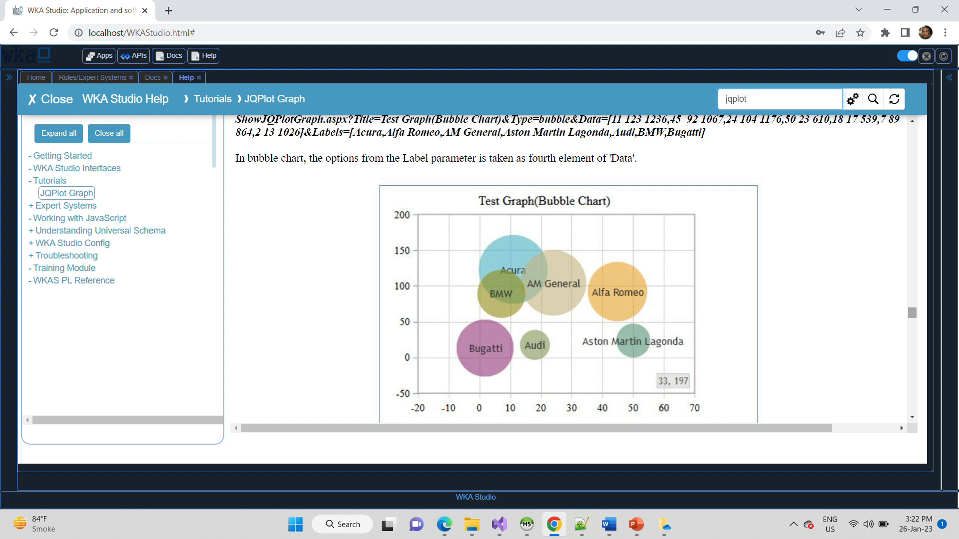
mouse_move(752, 196)
left_mouse_down()
mouse_move(787, 197)
mouse_move(774, 395)
left_mouse_up()
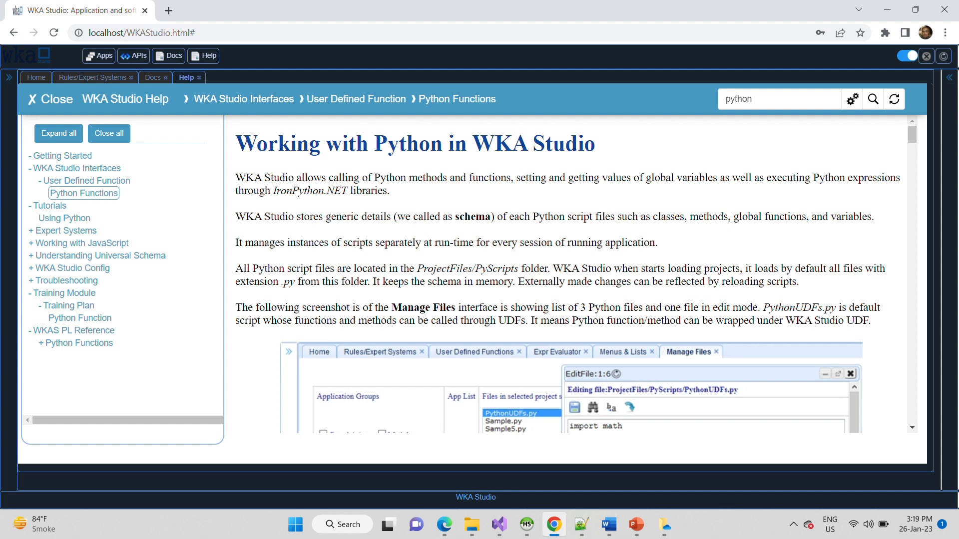
left_click(82, 244)
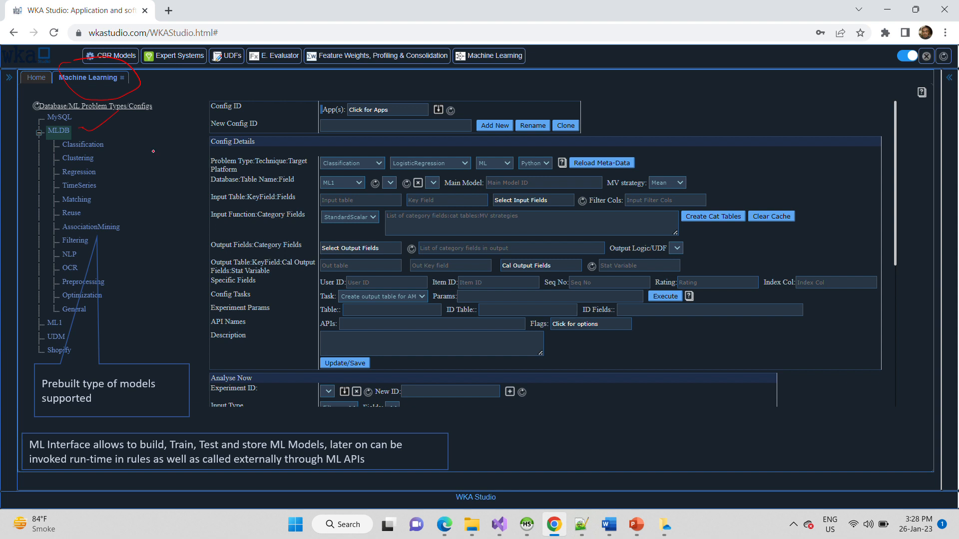
Step: Bracket the prebuilt model types under MLDB and mark the SME 1 model's problem type, QuickRatio input and IsBankrupt output field
mouse_move(144, 149)
left_mouse_down()
mouse_move(127, 325)
mouse_move(144, 313)
left_mouse_up()
key("Right")
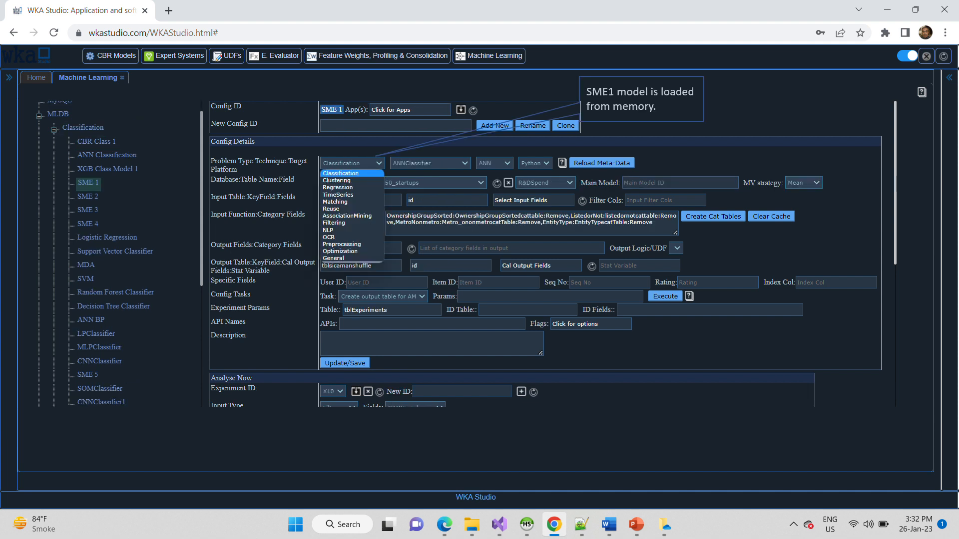
left_click_drag(106, 190, 154, 158)
left_click_drag(373, 177, 382, 184)
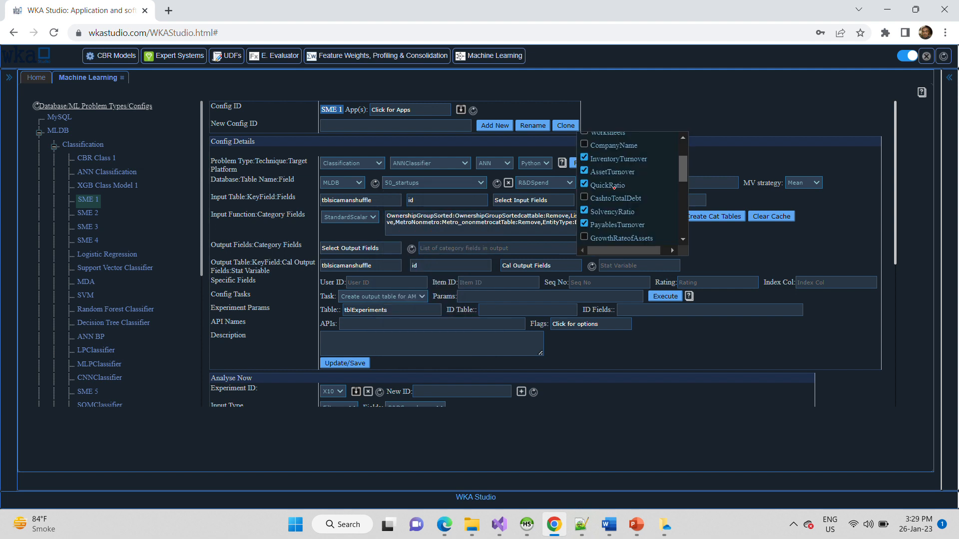
left_click_drag(609, 189, 676, 162)
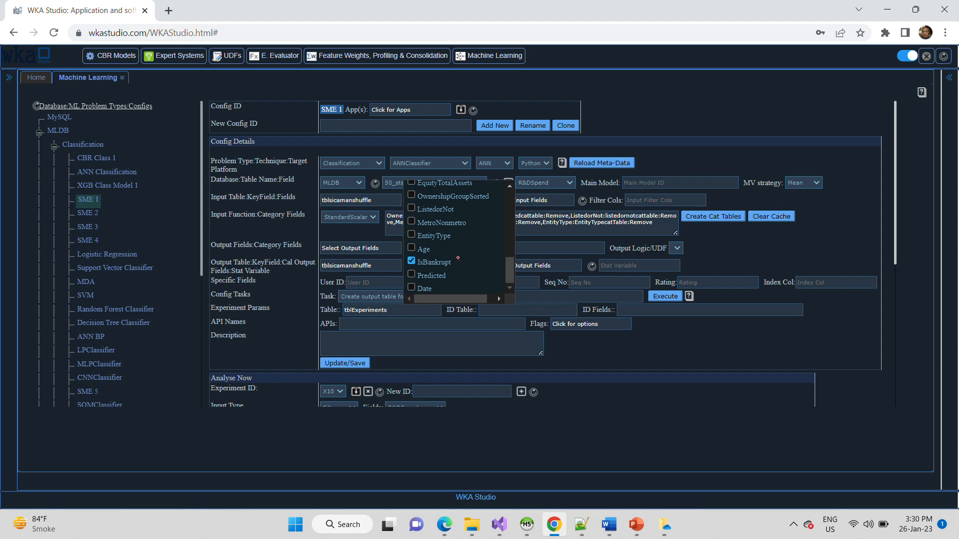
left_click_drag(458, 258, 506, 236)
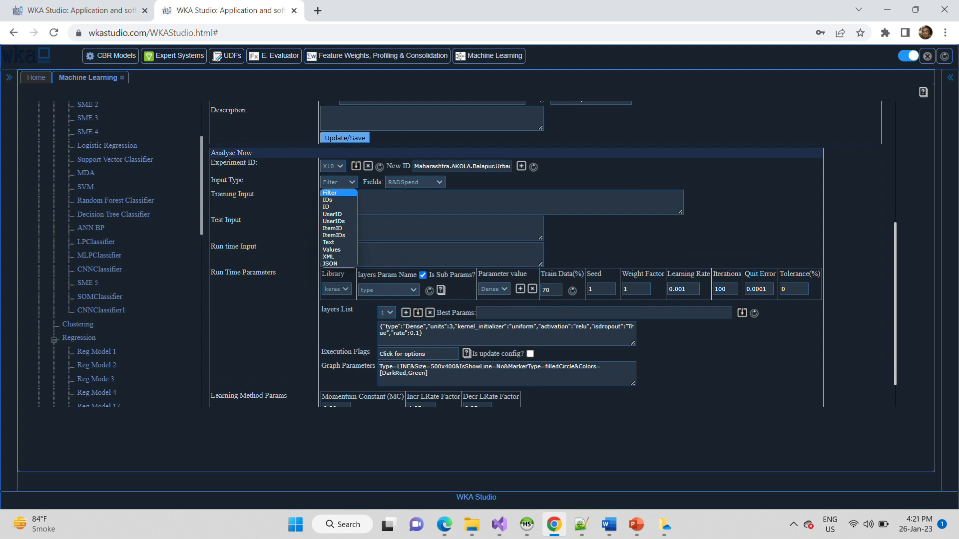
Step: Circle the experiment setting and the keras library, and bracket the list of parameter names
left_click_drag(330, 178, 323, 154)
mouse_move(334, 276)
left_mouse_down()
mouse_move(310, 294)
mouse_move(348, 287)
left_mouse_up()
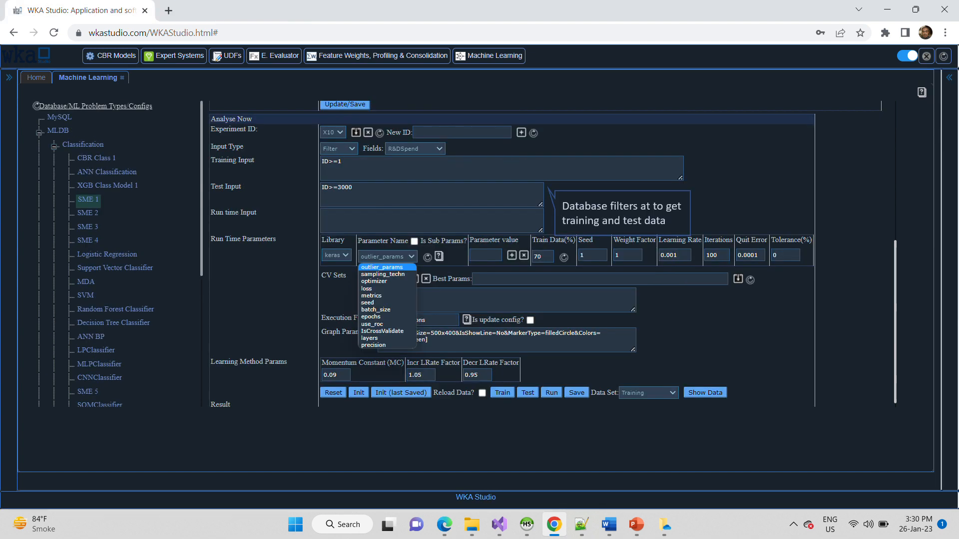
left_click_drag(432, 300, 396, 368)
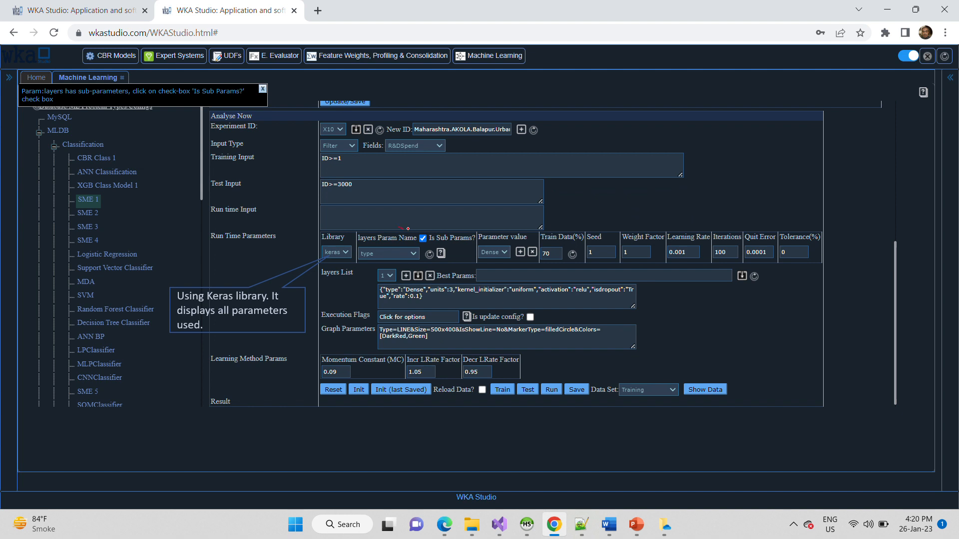
Step: Circle the layers sub-parameter setting and the Train command, and bracket the layers list and graph parameters
left_click_drag(396, 252, 398, 226)
mouse_move(658, 289)
left_mouse_down()
mouse_move(656, 317)
mouse_move(630, 327)
left_mouse_up()
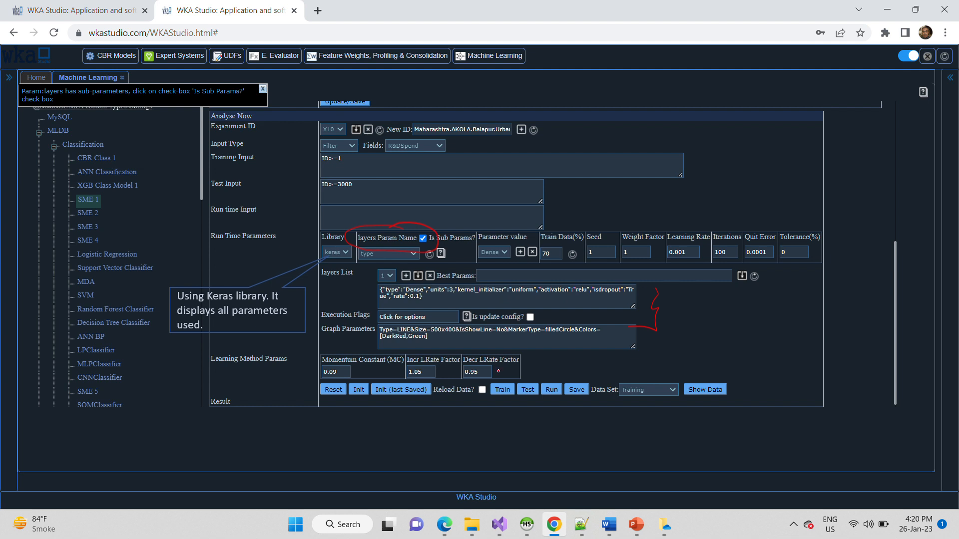
mouse_move(498, 371)
left_mouse_down()
mouse_move(500, 414)
mouse_move(500, 370)
left_mouse_up()
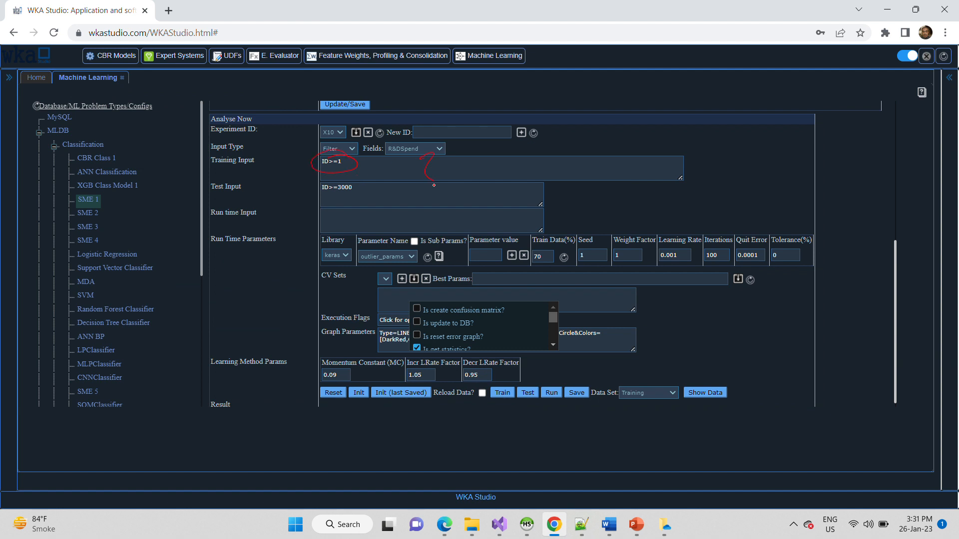
Step: Mark the training and test input filters and tick the confusion matrix and update-to-DB execution flags
left_click_drag(354, 177, 358, 204)
mouse_move(714, 154)
left_mouse_down()
mouse_move(734, 210)
mouse_move(708, 231)
left_mouse_up()
left_click_drag(517, 309, 548, 299)
left_click_drag(494, 326, 516, 313)
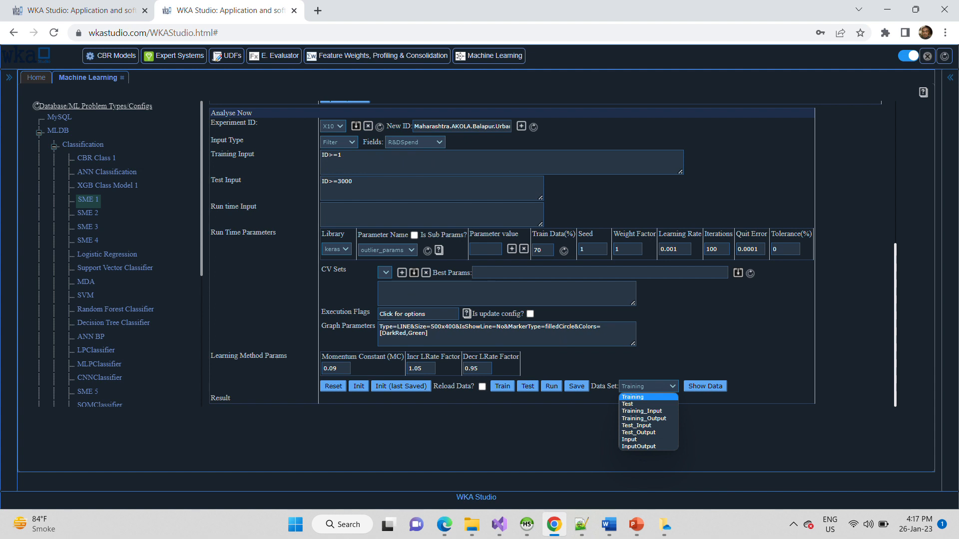
Step: Circle the Data Set options and mark the SME 1 training graph with a tick and a bracket
mouse_move(667, 359)
left_mouse_down()
mouse_move(602, 429)
mouse_move(744, 372)
mouse_move(682, 360)
left_mouse_up()
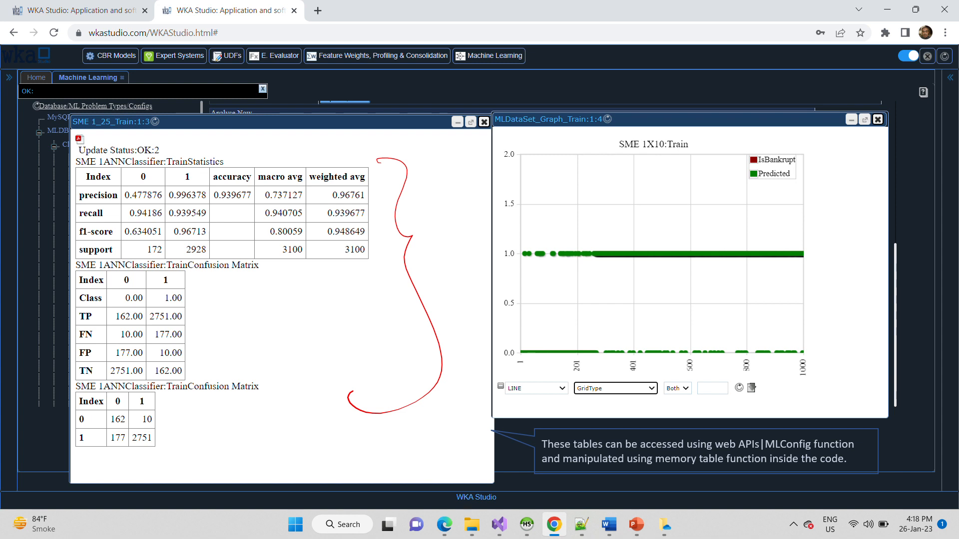
left_click_drag(708, 305, 790, 278)
mouse_move(822, 196)
left_mouse_down()
mouse_move(843, 262)
mouse_move(817, 344)
left_mouse_up()
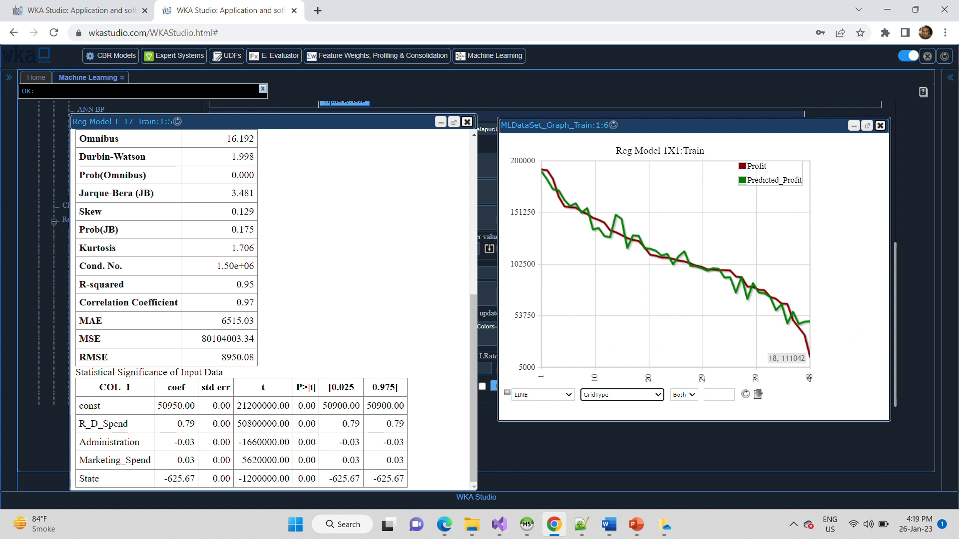
Step: Bracket the Reg Model 1 statistics and significance tables, and mark the training graph and its GridType selector
mouse_move(289, 166)
left_mouse_down()
mouse_move(294, 210)
mouse_move(275, 353)
left_mouse_up()
left_click_drag(419, 374, 429, 484)
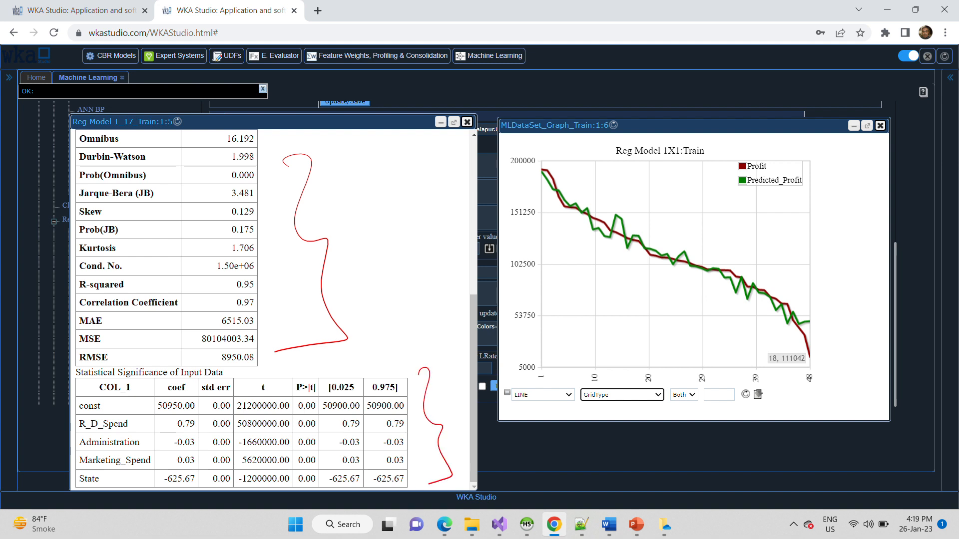
left_click_drag(665, 300, 767, 258)
mouse_move(631, 378)
left_mouse_down()
mouse_move(567, 398)
mouse_move(627, 377)
left_mouse_up()
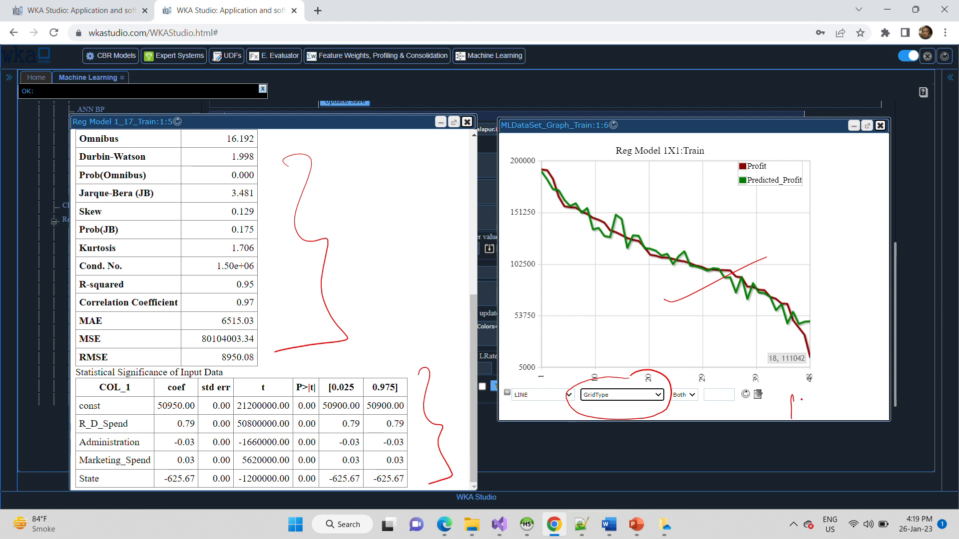
Step: Handwrite a short note in pen below the Reg Model 1 training graph
left_click_drag(792, 396, 791, 419)
mouse_move(801, 399)
left_mouse_down()
mouse_move(830, 412)
mouse_move(858, 405)
left_mouse_up()
left_click(852, 409)
left_click_drag(854, 402, 862, 417)
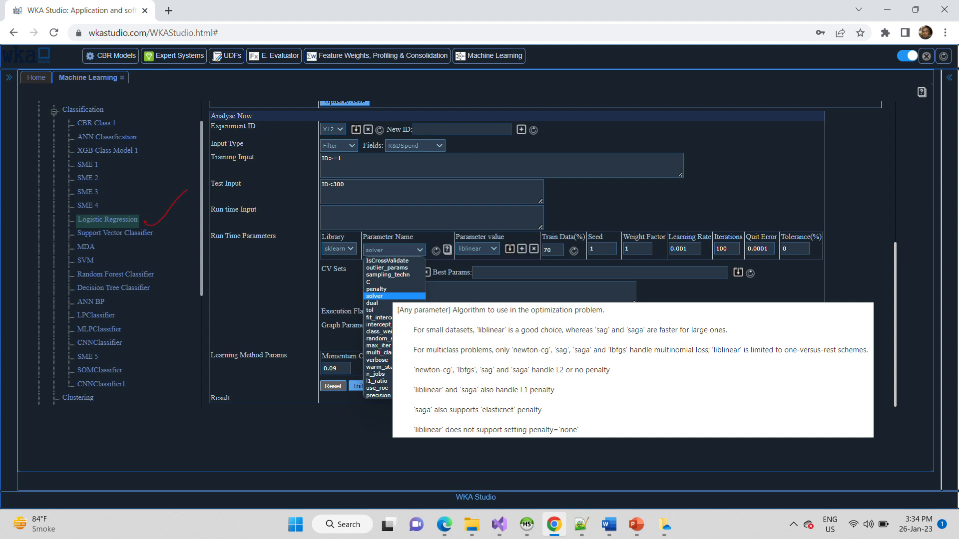
Step: Circle the sklearn library, bracket the solver parameter's description and tick its liblinear value for the Logistic Regression model
mouse_move(343, 233)
left_mouse_down()
mouse_move(314, 259)
mouse_move(352, 235)
left_mouse_up()
mouse_move(759, 306)
left_mouse_down()
mouse_move(783, 372)
mouse_move(758, 435)
left_mouse_up()
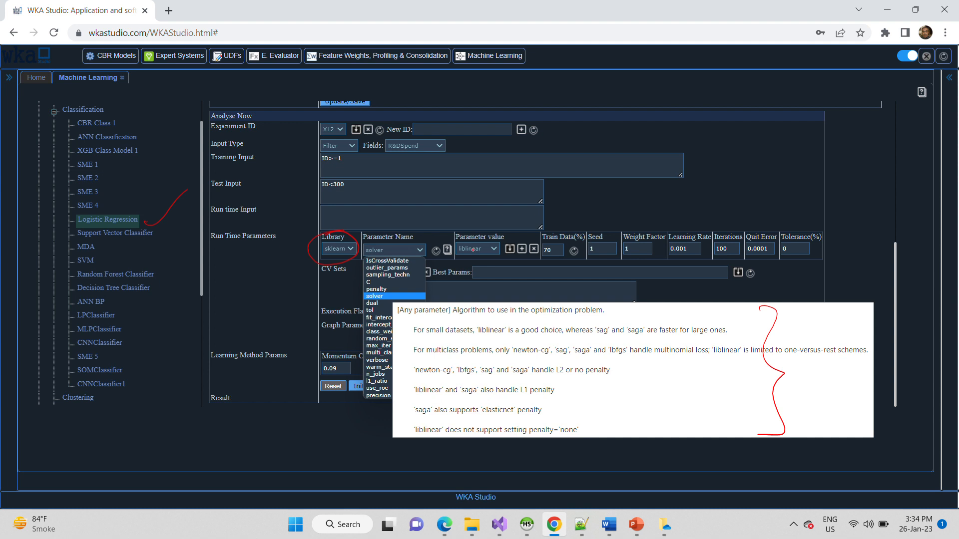
left_click_drag(472, 250, 541, 225)
key("Right")
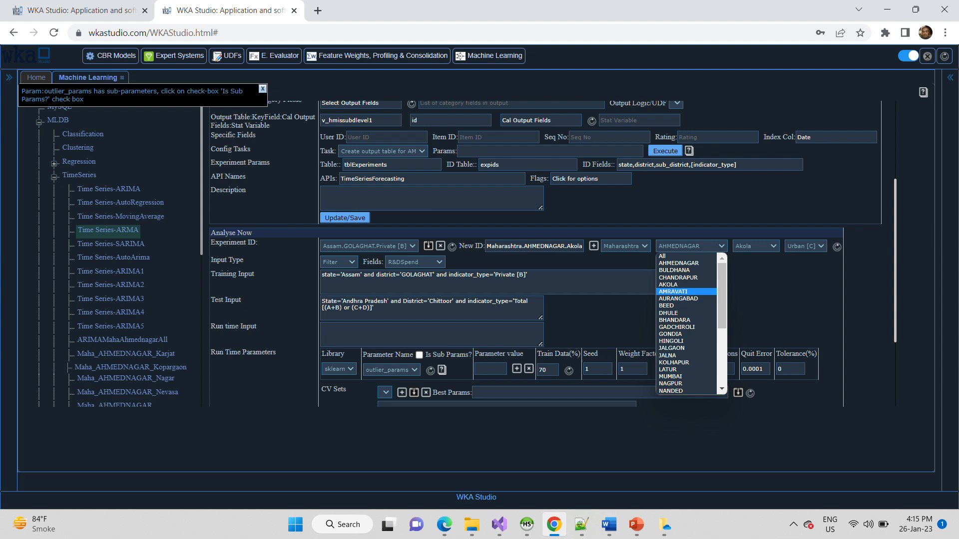
Step: Tick the district list of the time series experiment and the Model Name, Problem Type and Technique selections for ML API Testing
left_click_drag(728, 286, 766, 278)
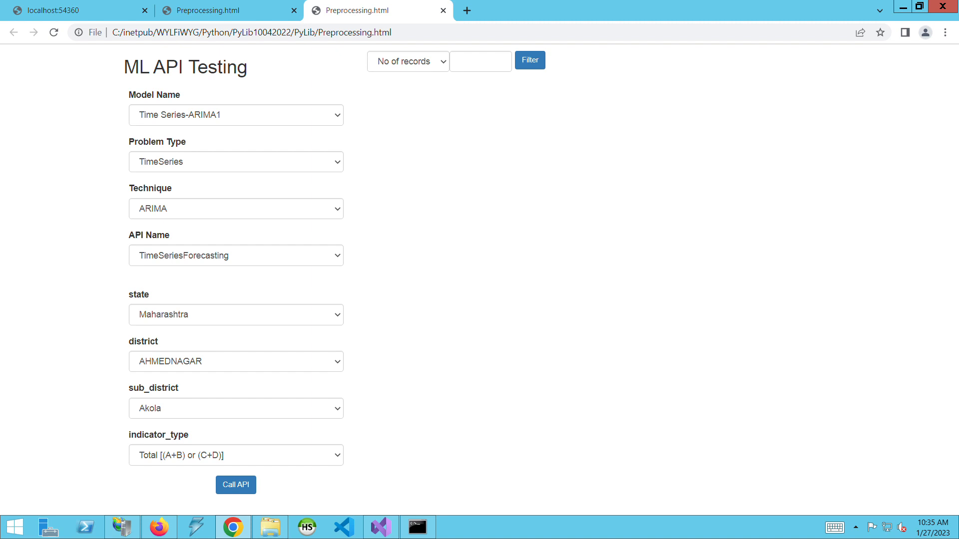
left_click_drag(352, 115, 377, 109)
left_click_drag(313, 168, 376, 130)
left_click(362, 168)
left_click_drag(308, 207, 343, 188)
Step: Tick the state, district and indicator_type selections on the ML API Testing form
left_click_drag(325, 311, 355, 291)
left_click(354, 302)
left_click_drag(322, 364, 345, 349)
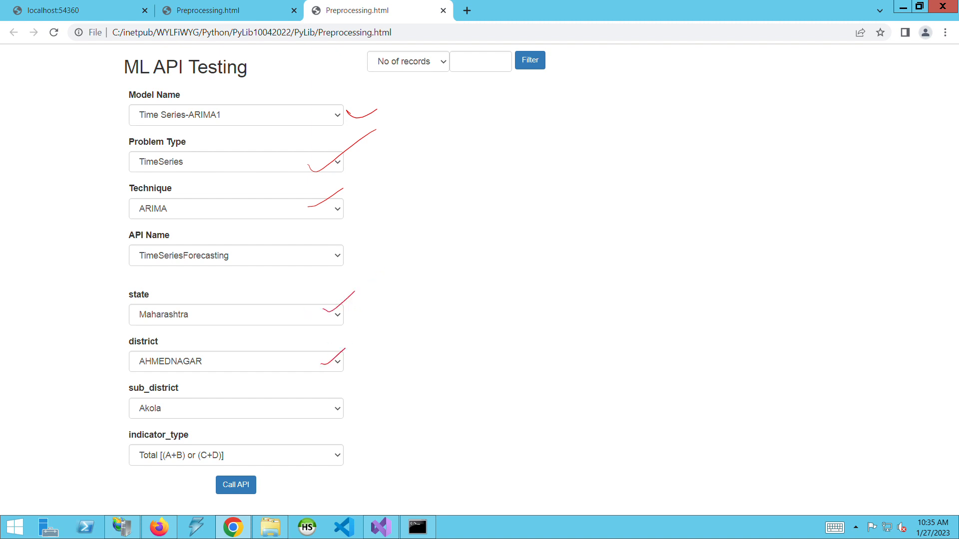
left_click_drag(312, 462, 339, 454)
left_click(343, 451)
Step: Show the available Model Name and district choices on the ML API Testing form
key("Escape")
left_click(335, 115)
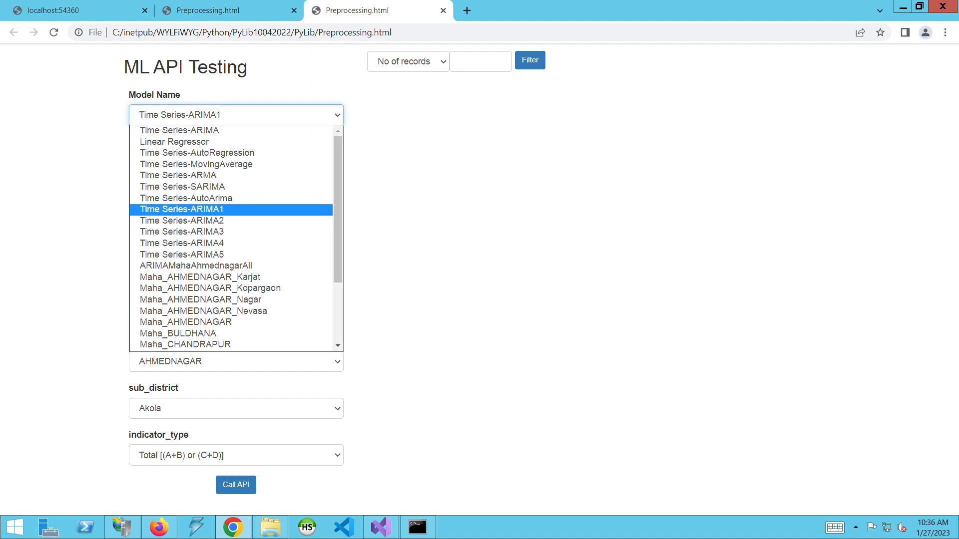
left_click(336, 361)
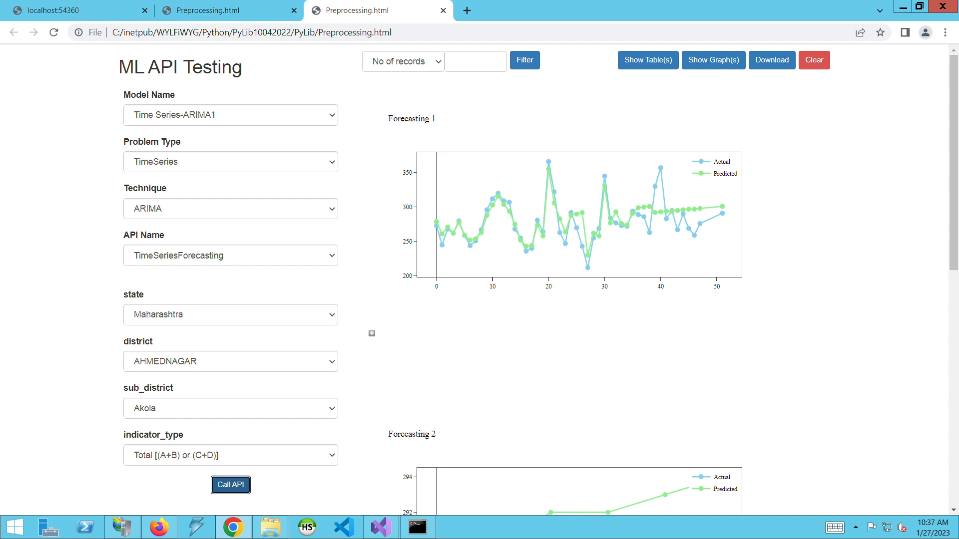
Step: Circle Call API and tick the Forecasting 1 graph, then circle the 10-record filter and bracket the filtered line graph
mouse_move(243, 468)
left_mouse_down()
mouse_move(238, 505)
mouse_move(246, 456)
left_mouse_up()
left_click_drag(636, 281, 736, 234)
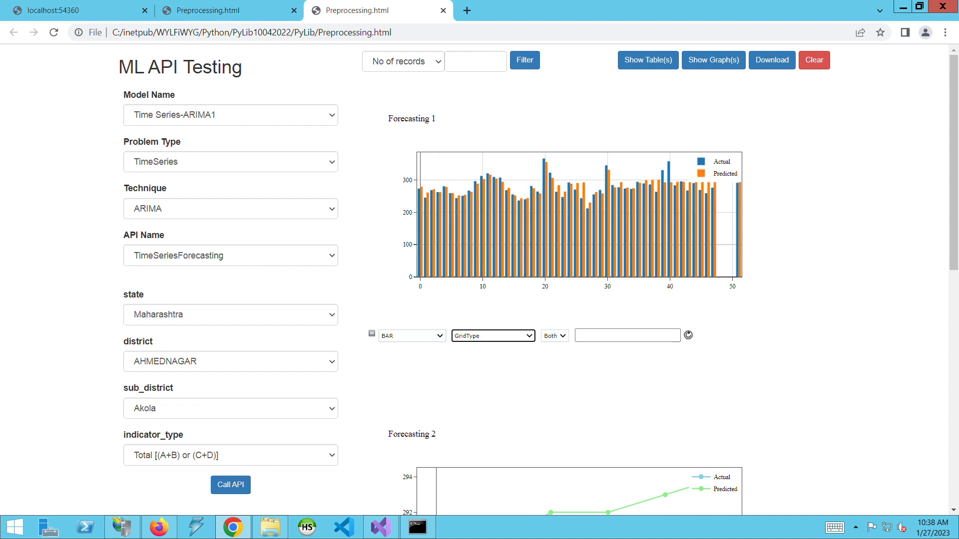
left_click(648, 60)
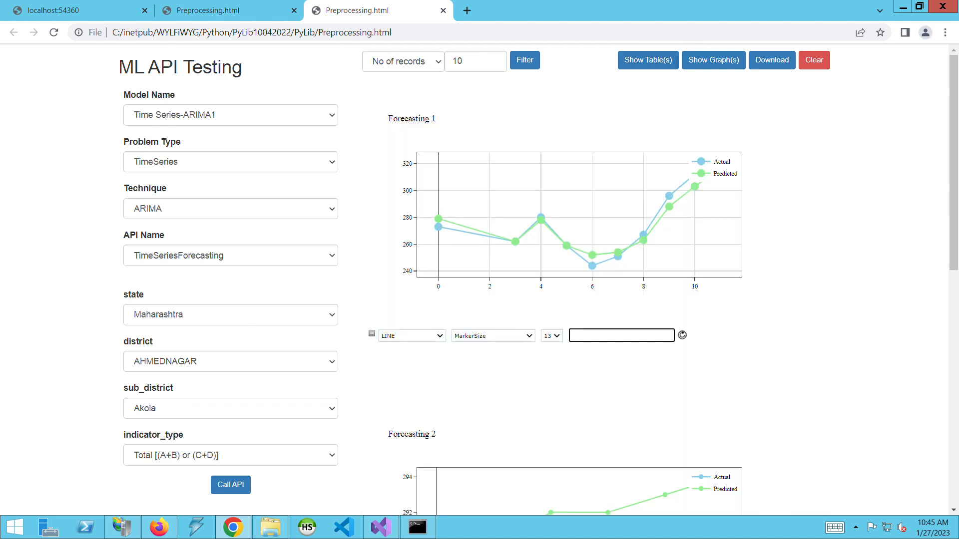
mouse_move(466, 53)
left_mouse_down()
mouse_move(397, 44)
mouse_move(487, 70)
mouse_move(437, 44)
left_mouse_up()
mouse_move(764, 148)
left_mouse_down()
mouse_move(780, 150)
mouse_move(810, 283)
mouse_move(745, 296)
left_mouse_up()
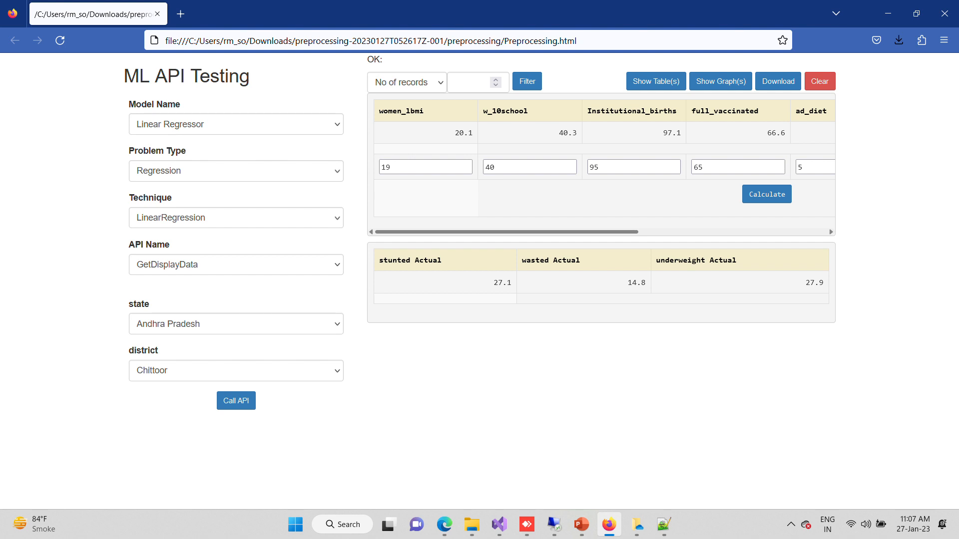
Step: Tick the Linear Regressor model selections, bracket its state and district, and tick the women_lbmi and w_10school input values 19 and 40
left_click_drag(245, 124, 287, 95)
left_click_drag(252, 173, 282, 152)
left_click_drag(261, 224, 289, 200)
left_click_drag(260, 269, 289, 243)
mouse_move(338, 301)
left_mouse_down()
mouse_move(357, 349)
mouse_move(320, 404)
left_mouse_up()
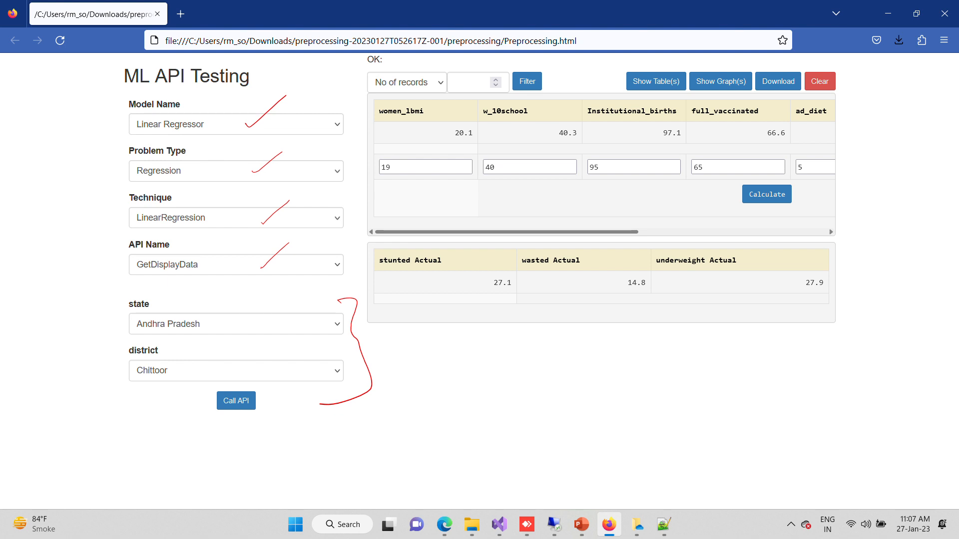
left_click_drag(398, 164, 435, 156)
left_click_drag(520, 176, 543, 163)
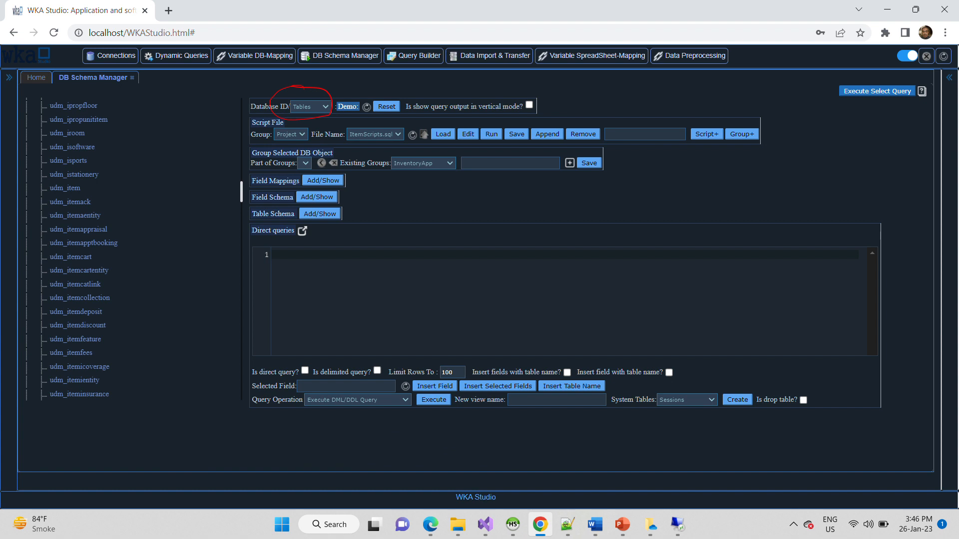
Step: Bracket the list of database tables in DB Schema Manager, and mark the employee table and its fields
left_click_drag(170, 225, 115, 361)
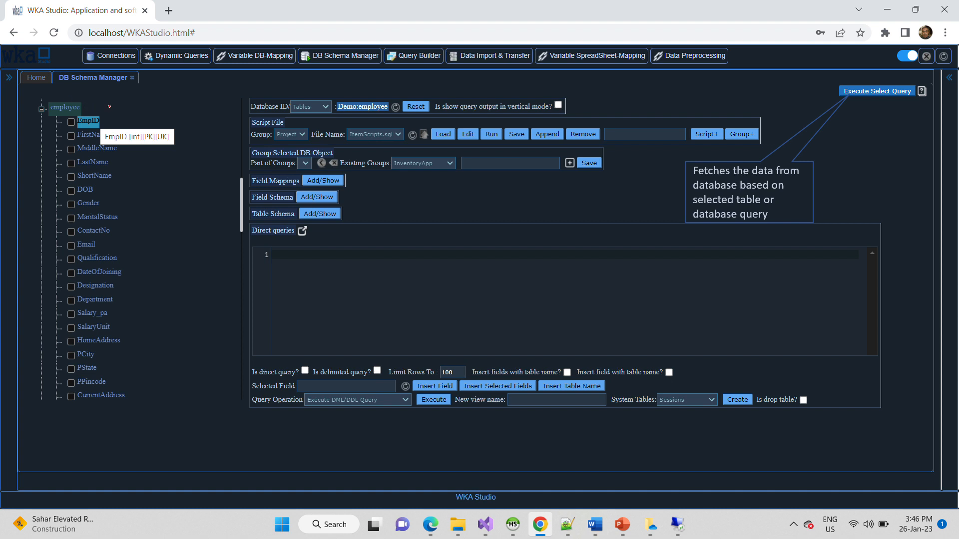
mouse_move(77, 97)
left_mouse_down()
mouse_move(34, 120)
mouse_move(114, 95)
mouse_move(88, 98)
left_mouse_up()
mouse_move(179, 118)
left_mouse_down()
mouse_move(170, 386)
mouse_move(188, 359)
left_mouse_up()
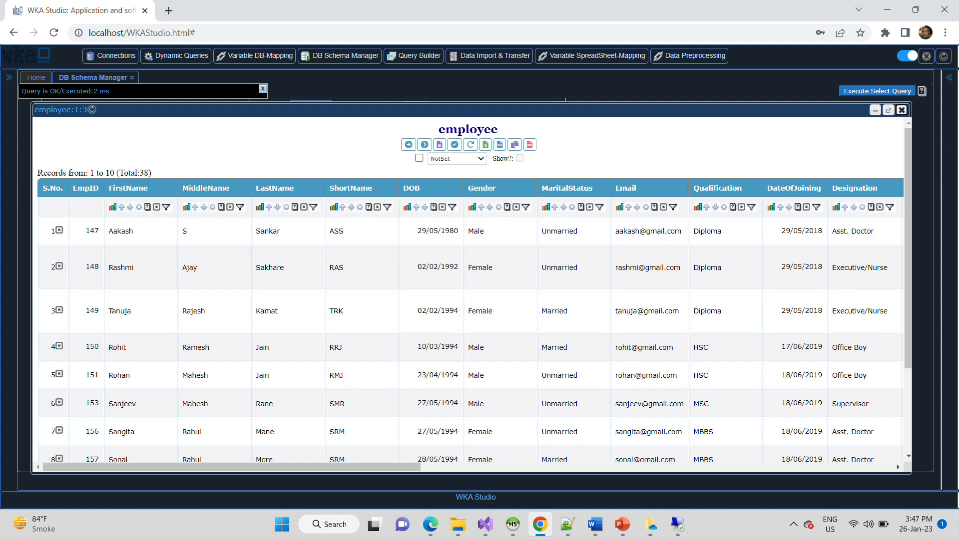
Step: Mark the column tools and first row of the employee records, and circle the download option on the Qualification bar chart
mouse_move(262, 192)
left_mouse_down()
mouse_move(270, 219)
mouse_move(272, 196)
left_mouse_up()
left_click_drag(50, 238, 77, 228)
left_click_drag(146, 212, 172, 201)
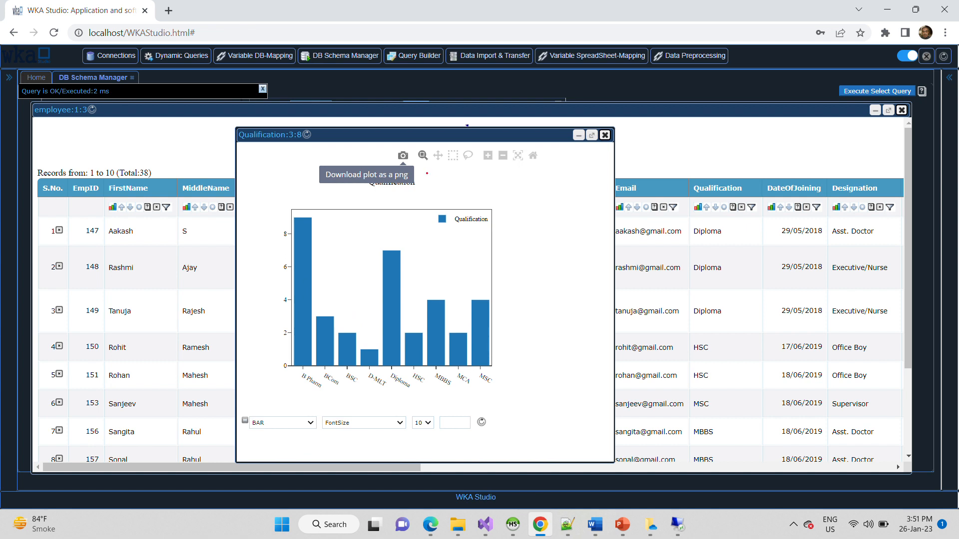
mouse_move(427, 173)
left_mouse_down()
mouse_move(554, 153)
mouse_move(479, 134)
mouse_move(423, 171)
left_mouse_up()
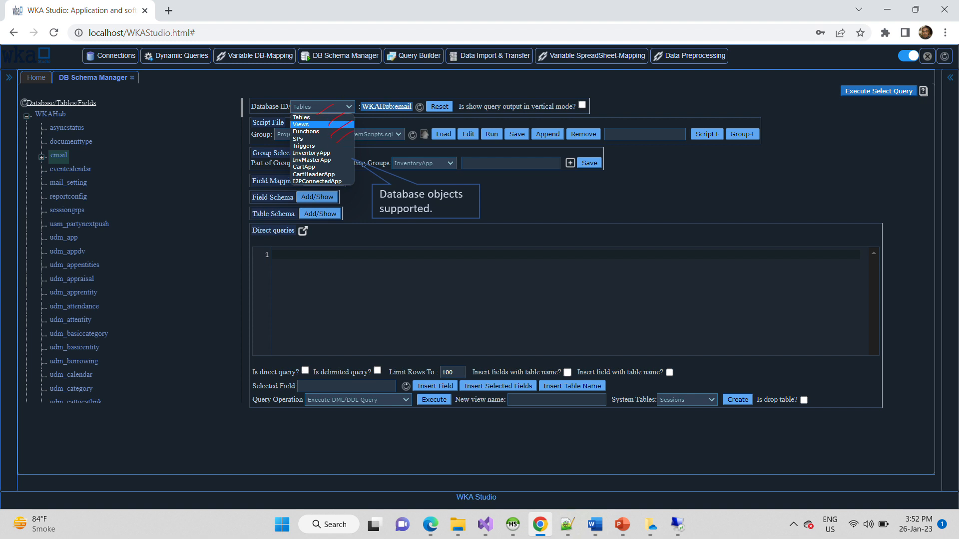
Step: Circle the supported database object types and the Views selection, and bracket the list of views it displays
left_click_drag(330, 197, 325, 197)
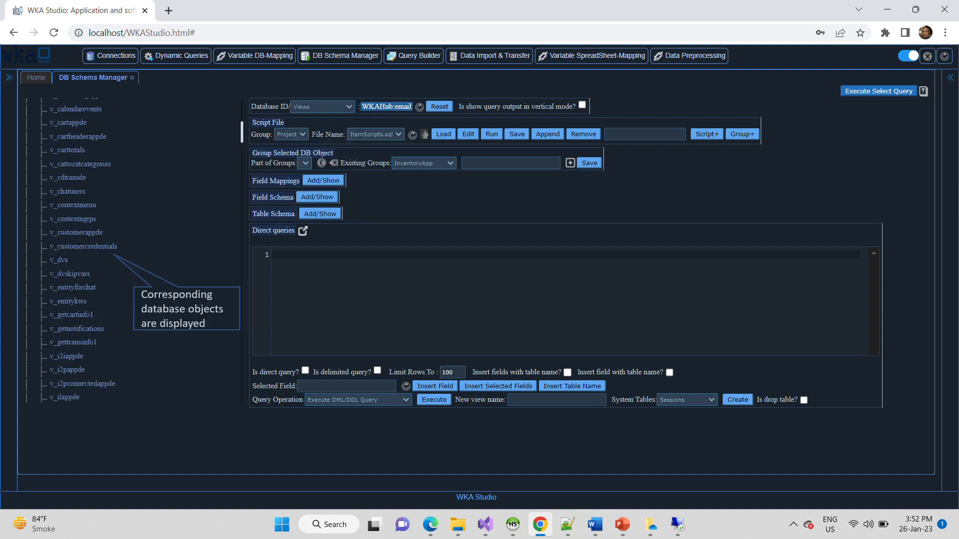
left_click_drag(275, 110, 300, 95)
left_click_drag(142, 138, 119, 265)
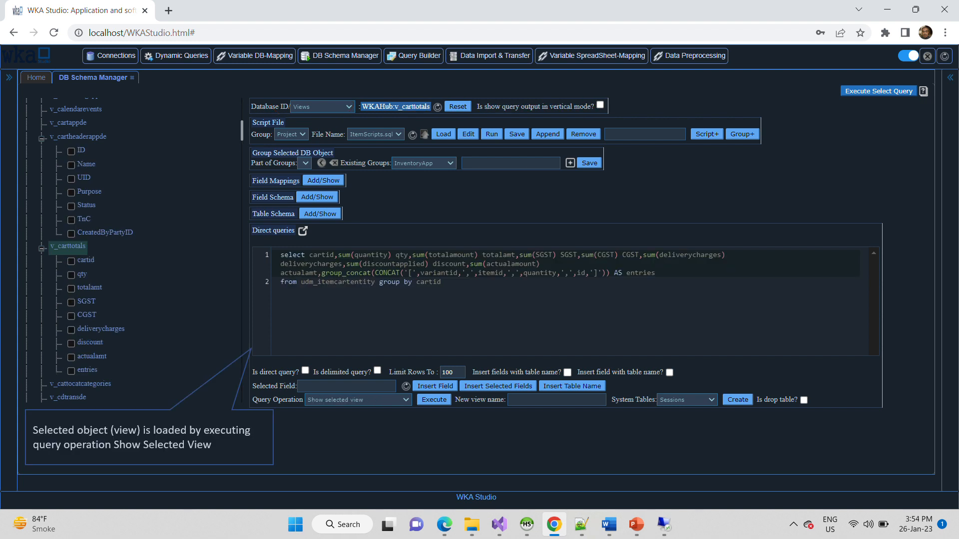
Step: Bracket the v_carttotals fields, circle the Show selected view operation and bracket the view's loaded query
left_click_drag(133, 298, 113, 387)
mouse_move(358, 419)
left_mouse_down()
mouse_move(411, 394)
mouse_move(313, 414)
left_mouse_up()
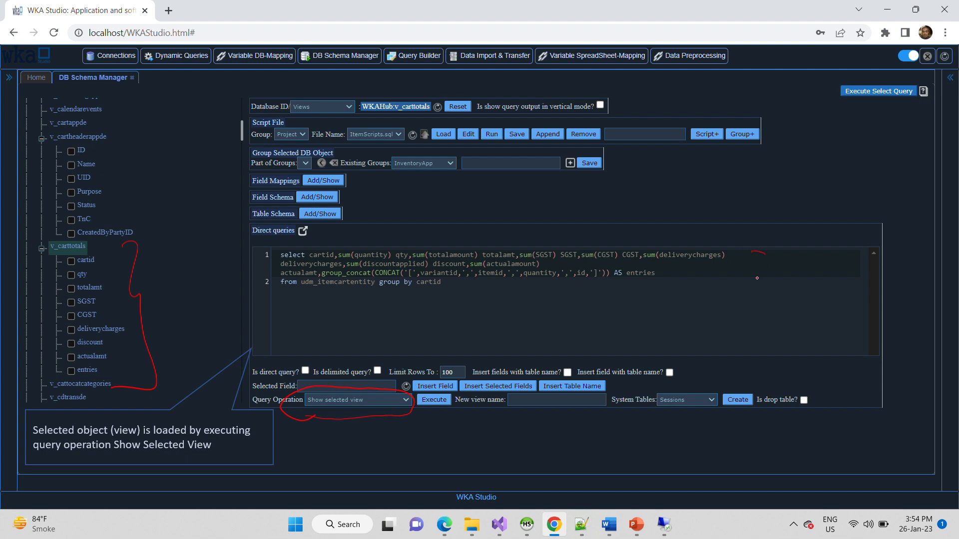
left_click_drag(757, 278, 707, 345)
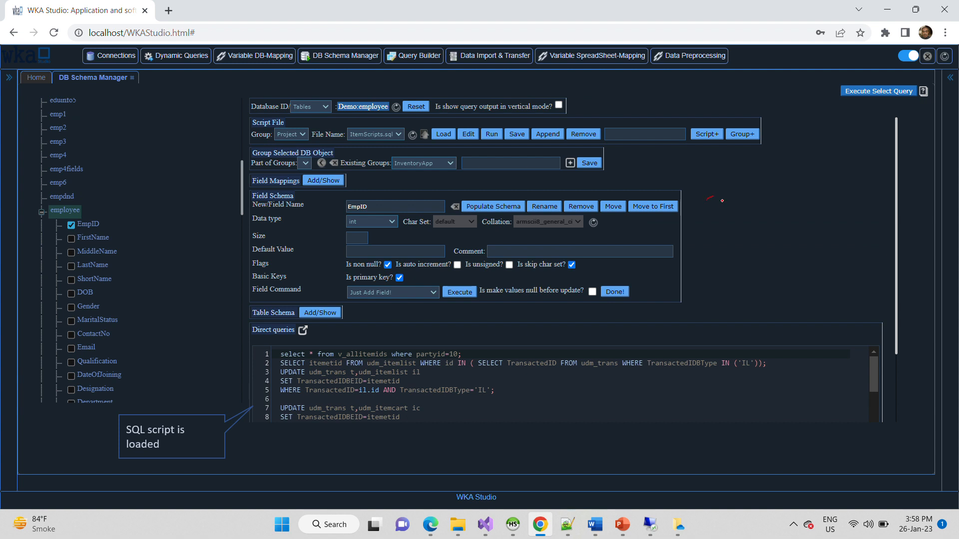
Step: Bracket the Field Schema settings for EmpID and circle its field operations and Field Command choice
left_click_drag(722, 200, 689, 305)
left_click_drag(519, 197, 598, 212)
left_click_drag(384, 303, 389, 283)
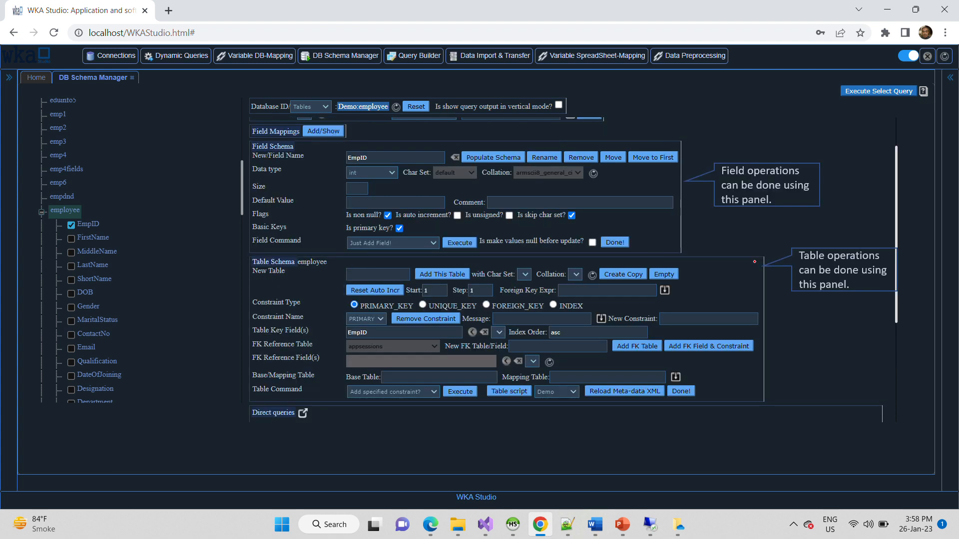
Step: Bracket the Table Schema settings of the employee table and circle the primary key constraint option
mouse_move(764, 267)
left_mouse_down()
mouse_move(782, 392)
mouse_move(740, 410)
left_mouse_up()
mouse_move(382, 301)
left_mouse_down()
mouse_move(345, 334)
mouse_move(392, 313)
left_mouse_up()
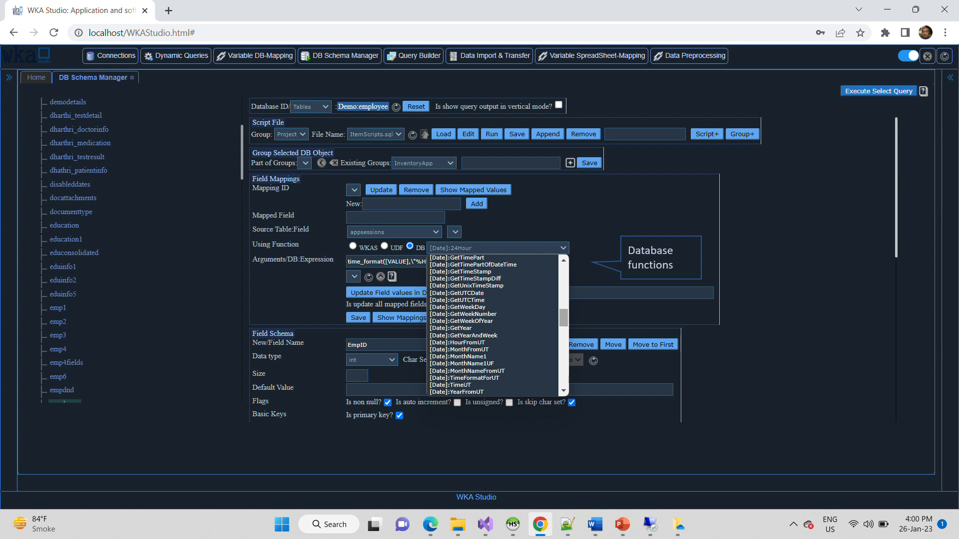
Step: Circle the Item.Amount variable and its linked Amount field in the Variable DB-Mapping overview
left_click_drag(357, 156, 362, 119)
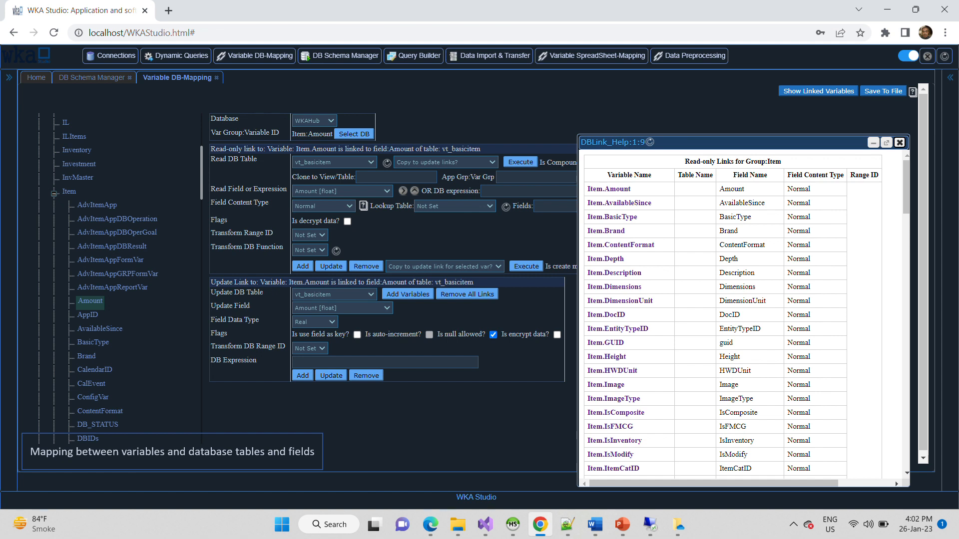
mouse_move(590, 194)
left_mouse_down()
mouse_move(649, 190)
mouse_move(592, 176)
left_mouse_up()
mouse_move(748, 185)
left_mouse_down()
mouse_move(740, 200)
mouse_move(745, 186)
left_mouse_up()
mouse_move(411, 150)
left_mouse_down()
mouse_move(495, 159)
mouse_move(429, 144)
left_mouse_up()
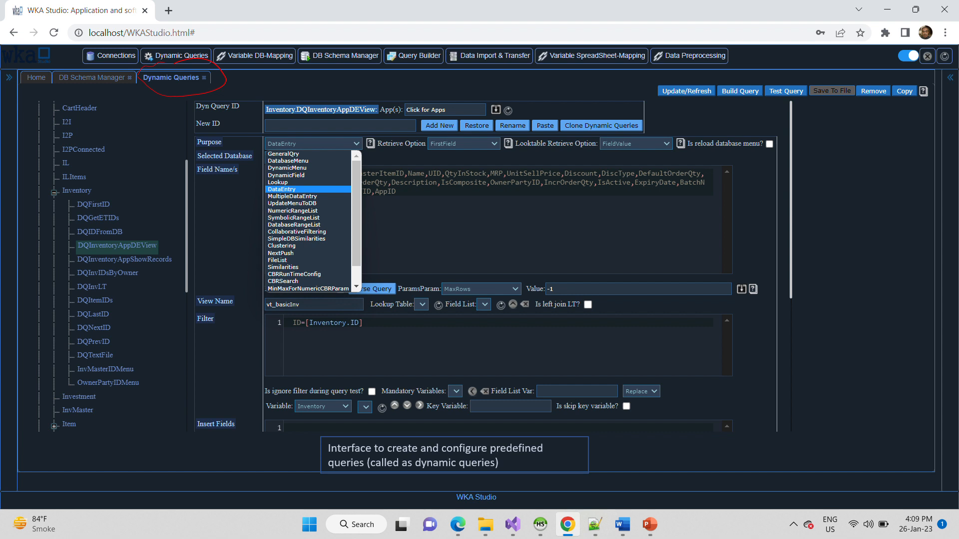
Step: Mark the Purpose choices, the View Name and Filter settings and the Retrieve Option choices of the dynamic query
left_click_drag(345, 222, 328, 278)
left_click_drag(244, 310, 257, 396)
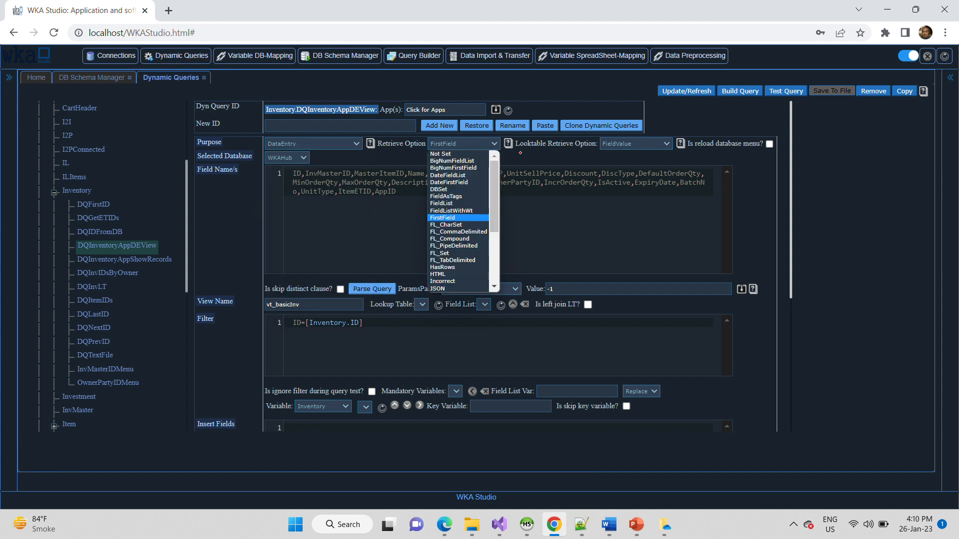
left_click_drag(549, 260, 548, 258)
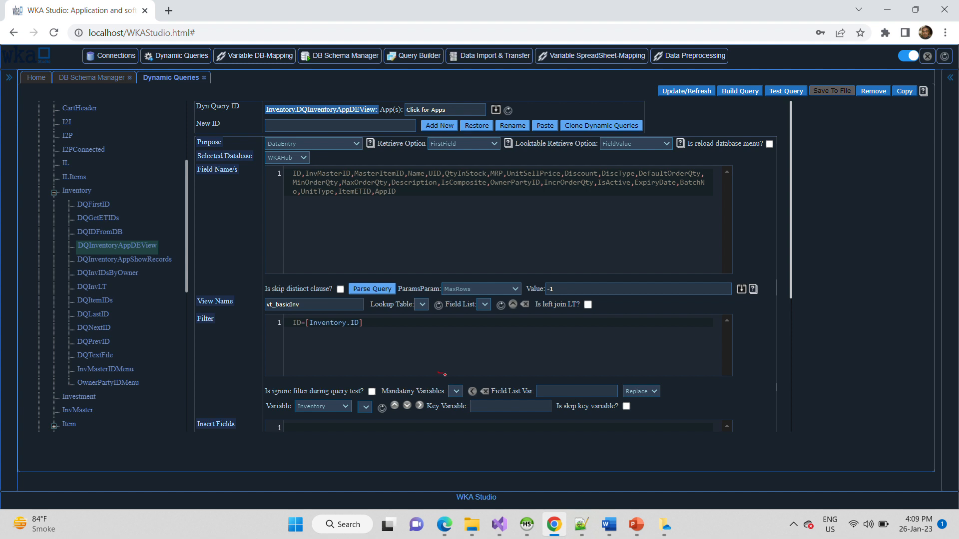
Step: Circle the mandatory variable settings under the dynamic query's Filter and draw freehand strokes beside them
mouse_move(444, 375)
left_mouse_down()
mouse_move(380, 403)
mouse_move(440, 372)
left_mouse_up()
mouse_move(744, 367)
left_mouse_down()
mouse_move(717, 391)
mouse_move(748, 393)
left_mouse_up()
mouse_move(755, 369)
left_mouse_down()
mouse_move(795, 385)
mouse_move(920, 368)
left_mouse_up()
left_click_drag(830, 394, 922, 392)
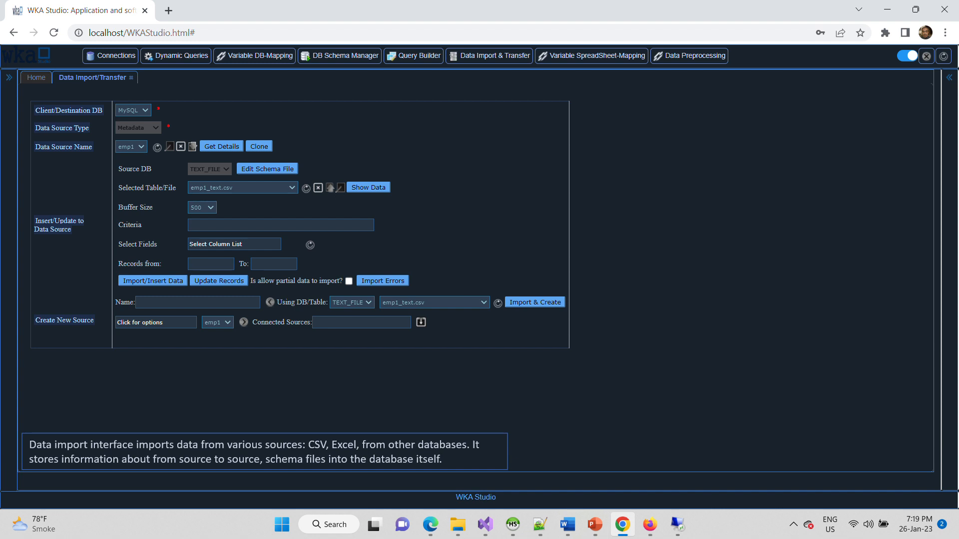
Step: Handwrite a short encircled note in the empty area beside the Data Import/Transfer form
mouse_move(703, 367)
left_mouse_down()
mouse_move(703, 396)
mouse_move(693, 395)
left_mouse_up()
mouse_move(738, 361)
left_mouse_down()
mouse_move(711, 394)
mouse_move(746, 402)
left_mouse_up()
mouse_move(744, 375)
left_mouse_down()
mouse_move(769, 390)
mouse_move(767, 405)
left_mouse_up()
mouse_move(680, 352)
left_mouse_down()
mouse_move(781, 430)
mouse_move(682, 349)
left_mouse_up()
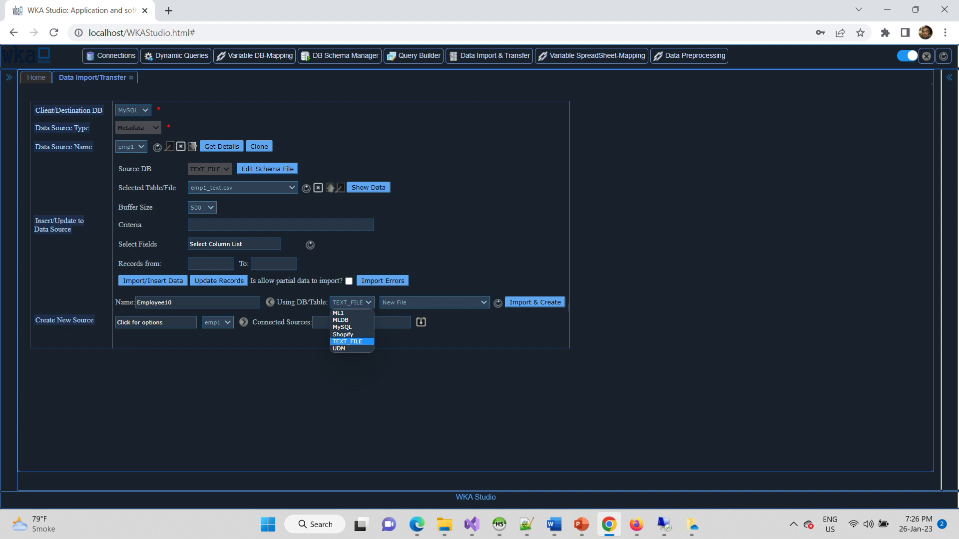
Step: Circle the new source name Employee10 and bracket the delimited employee data shown in the Data Validator
left_click_drag(175, 298, 130, 307)
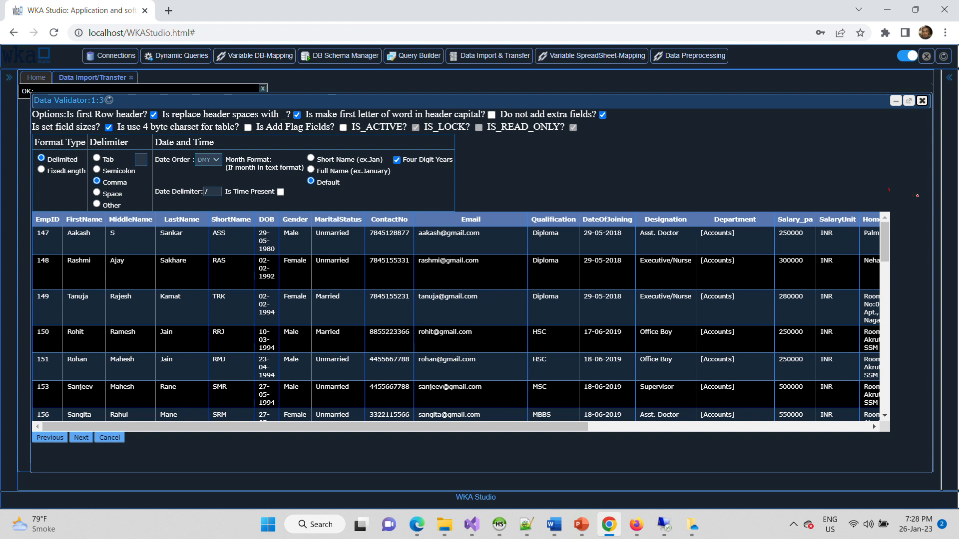
mouse_move(917, 196)
left_mouse_down()
mouse_move(931, 393)
mouse_move(866, 415)
left_mouse_up()
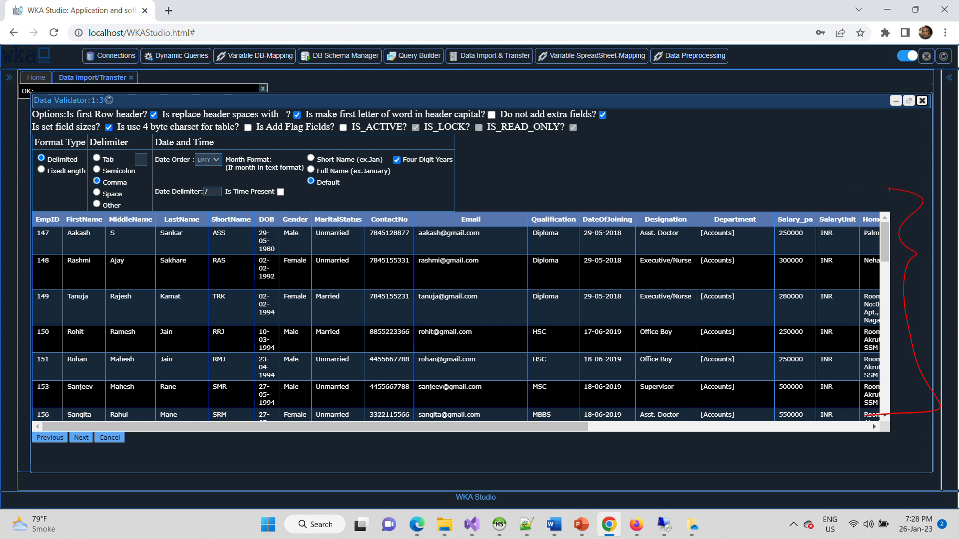
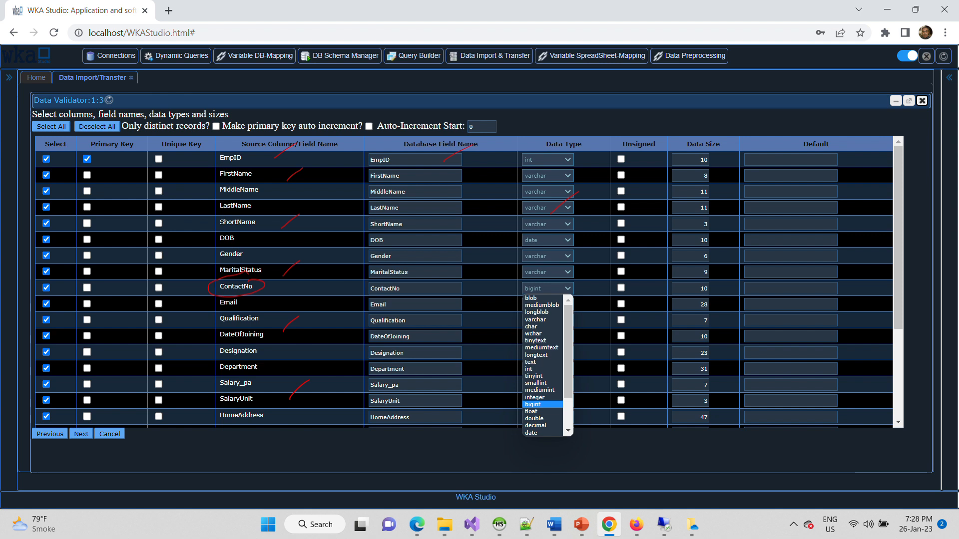
Step: Tick the Data Size and Unsigned columns and circle the EmpID primary key and its source column name
left_click_drag(668, 203, 730, 179)
left_click_drag(597, 251, 648, 232)
mouse_move(95, 142)
left_mouse_down()
mouse_move(155, 176)
mouse_move(109, 144)
left_mouse_up()
mouse_move(248, 156)
left_mouse_down()
mouse_move(216, 159)
mouse_move(235, 147)
left_mouse_up()
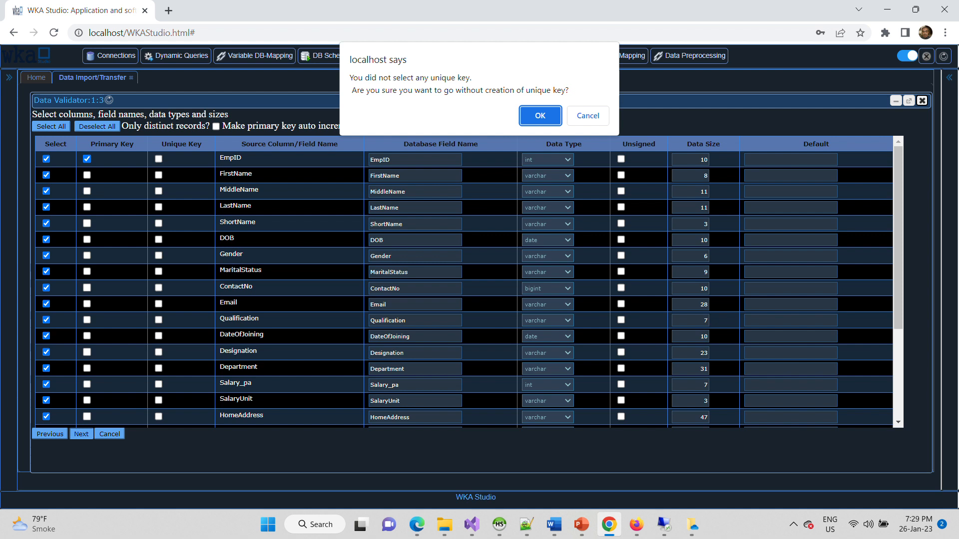
Step: Continue without a unique key and mark the data import status of Employee10
key("Return")
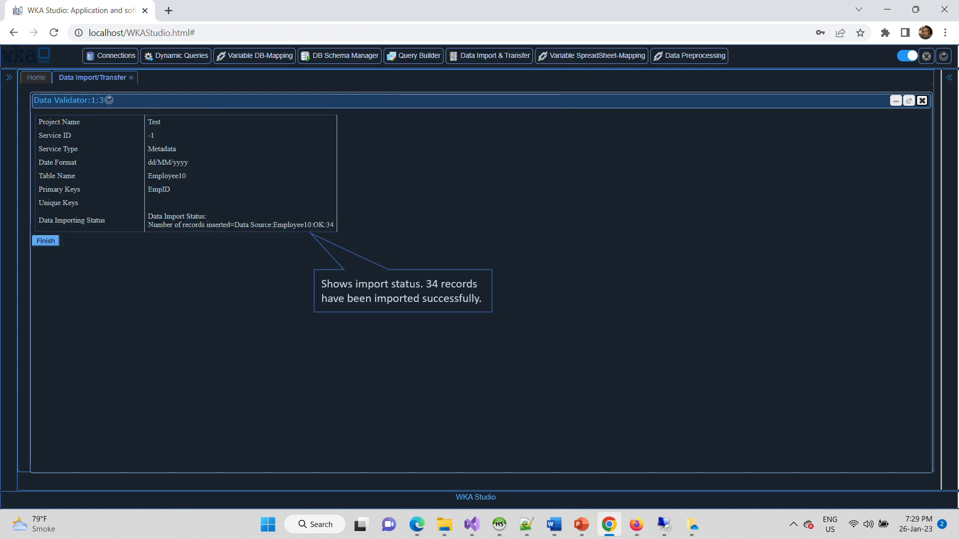
mouse_move(193, 248)
left_mouse_down()
mouse_move(344, 223)
mouse_move(234, 206)
left_mouse_up()
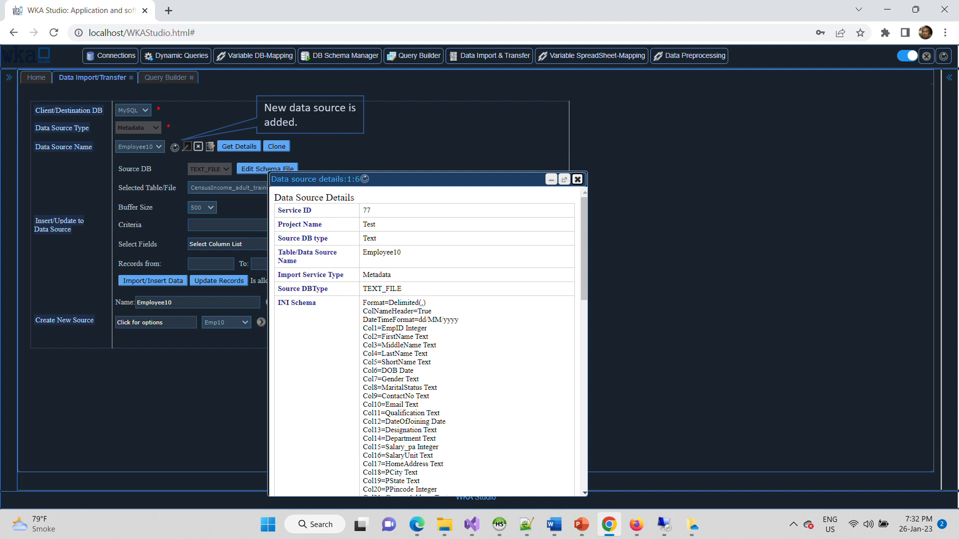
Step: Circle the Service ID and the TEXT_FILE source type in the Employee10 data source details, and bracket its INI schema
left_click_drag(373, 200, 356, 211)
left_click_drag(392, 273, 372, 303)
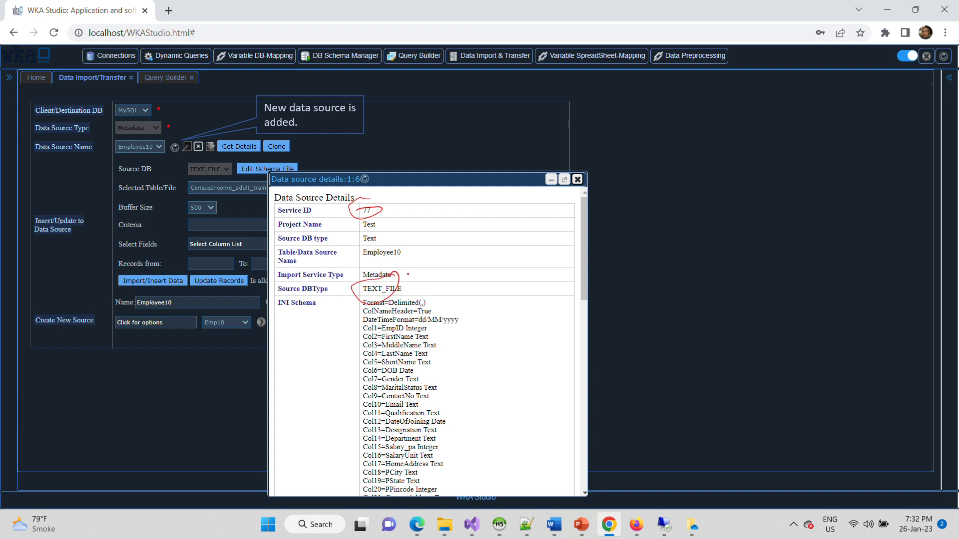
left_click_drag(472, 306, 457, 469)
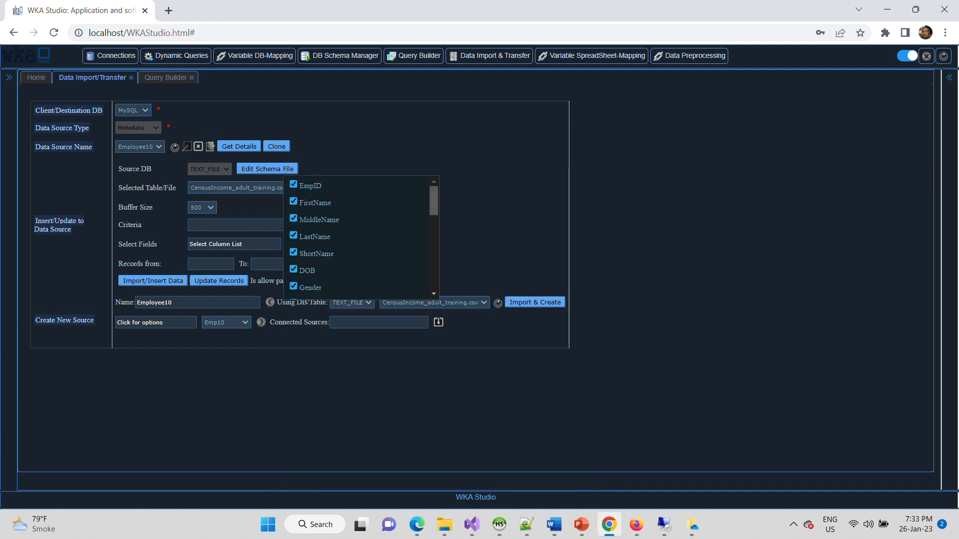
Step: Circle the Import/Insert Data and Update Records operations and tick the selected columns in the field list
left_click_drag(165, 299, 127, 275)
left_click_drag(198, 291, 254, 278)
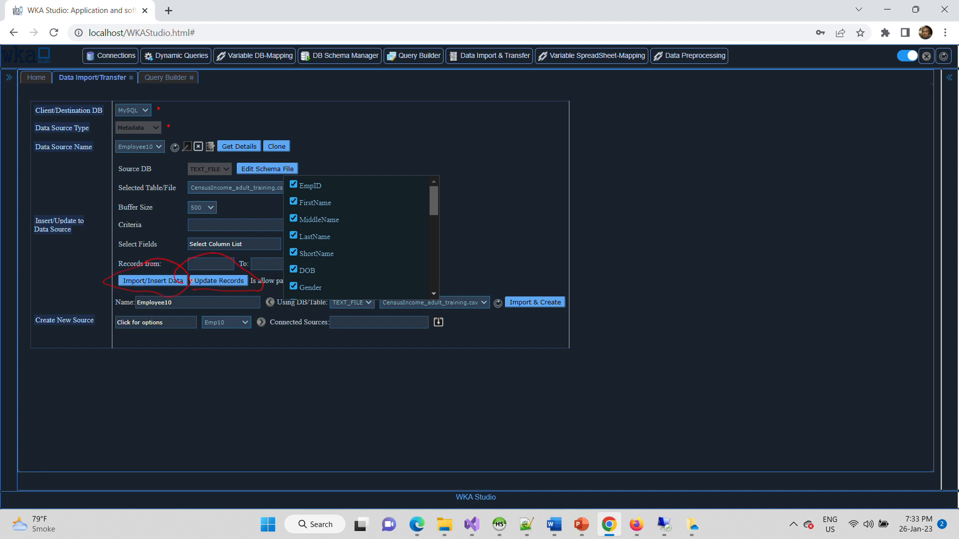
left_click_drag(356, 237, 385, 218)
left_click_drag(366, 264, 392, 242)
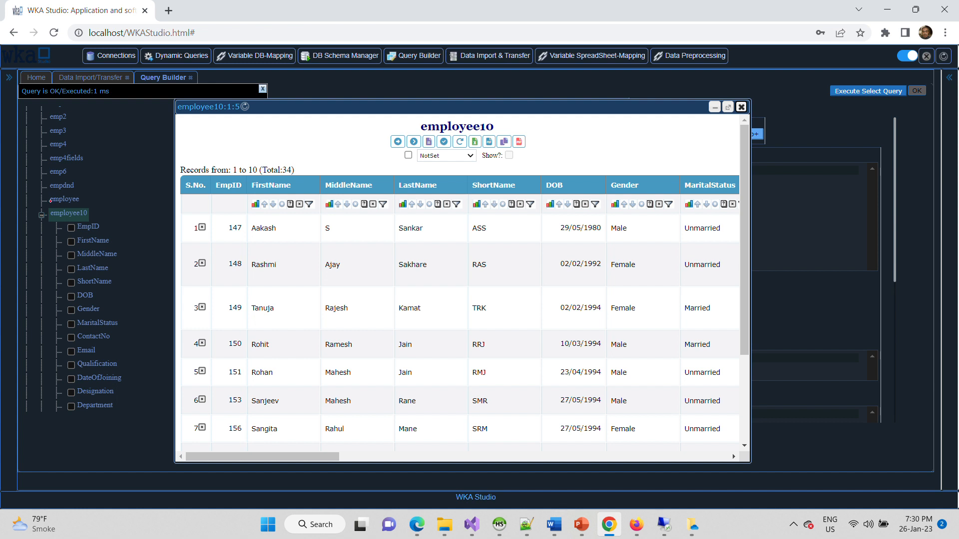
Step: Circle the employee10 table in Query Builder and tick its fetched records
left_click_drag(48, 223, 82, 190)
left_click_drag(309, 283, 369, 256)
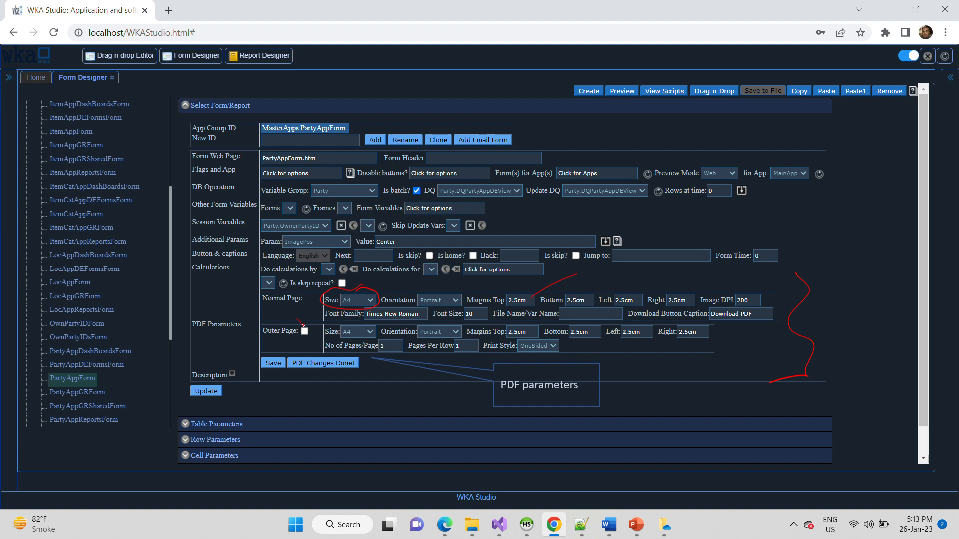
Step: Circle the Outer Page option of the PDF parameters, bracket the Table Parameters and tick the PDF Params
left_click_drag(303, 326, 305, 323)
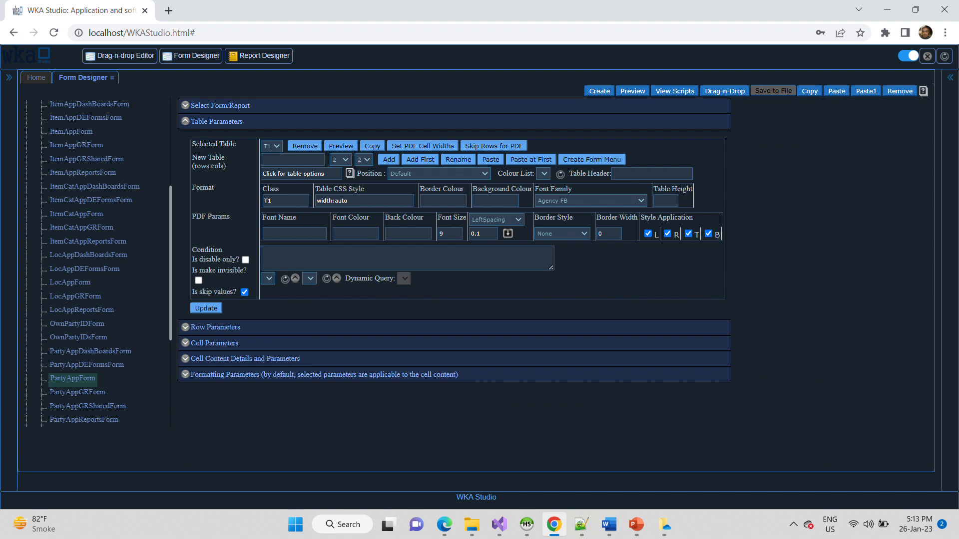
mouse_move(740, 149)
left_mouse_down()
mouse_move(759, 252)
mouse_move(719, 300)
left_mouse_up()
left_click_drag(183, 215, 215, 202)
key("Escape")
Step: Show the Row Parameters slide for table T1 and circle the row's Condition settings
left_click(301, 173)
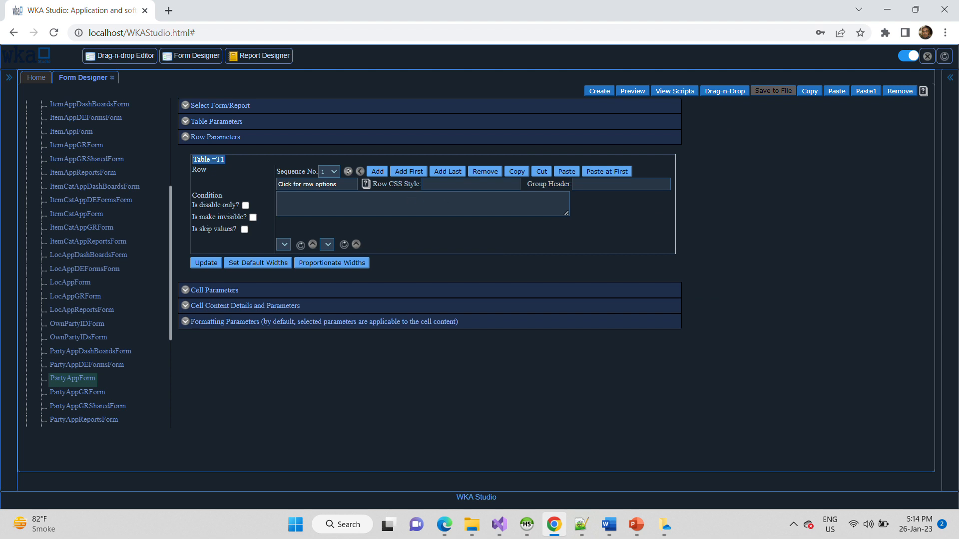
mouse_move(224, 186)
left_mouse_down()
mouse_move(210, 190)
mouse_move(222, 244)
mouse_move(245, 188)
left_mouse_up()
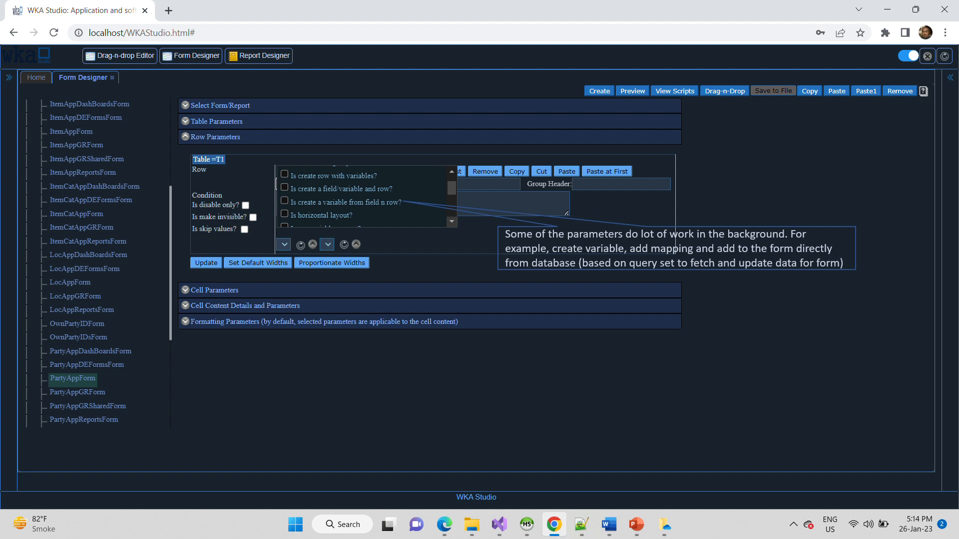
Step: Mark the "Is create a variable from field n row?" option with its callout in Row Parameters, and tick the Cell Parameters
left_click_drag(401, 199, 445, 184)
left_click_drag(870, 198, 866, 311)
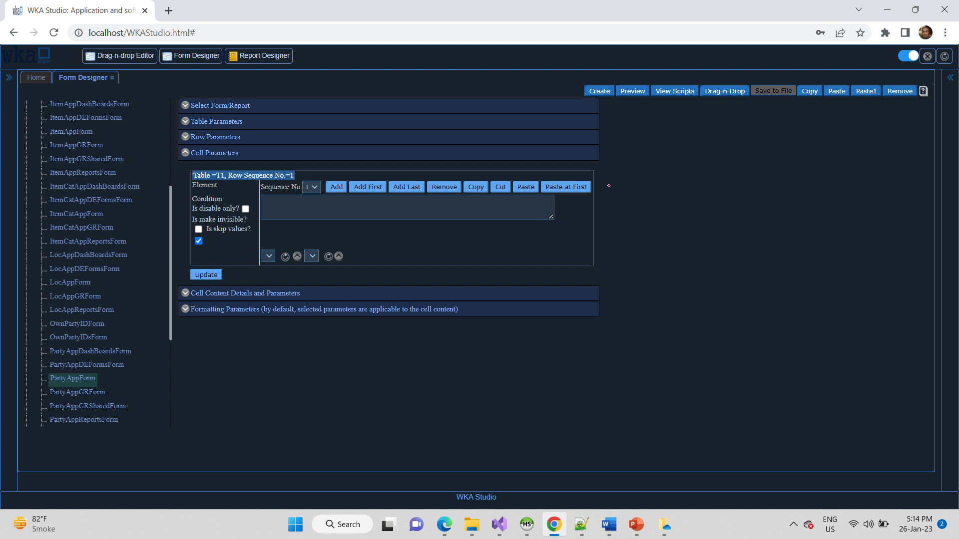
left_click_drag(607, 194, 645, 185)
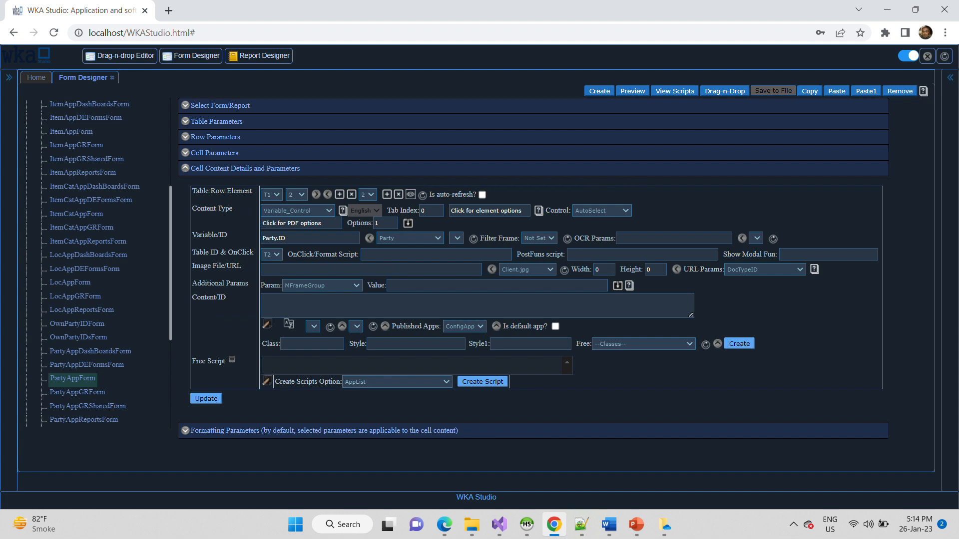
Step: Mark the Content Type and the email and captcha element options in Cell Content Details and Parameters
left_click(299, 211)
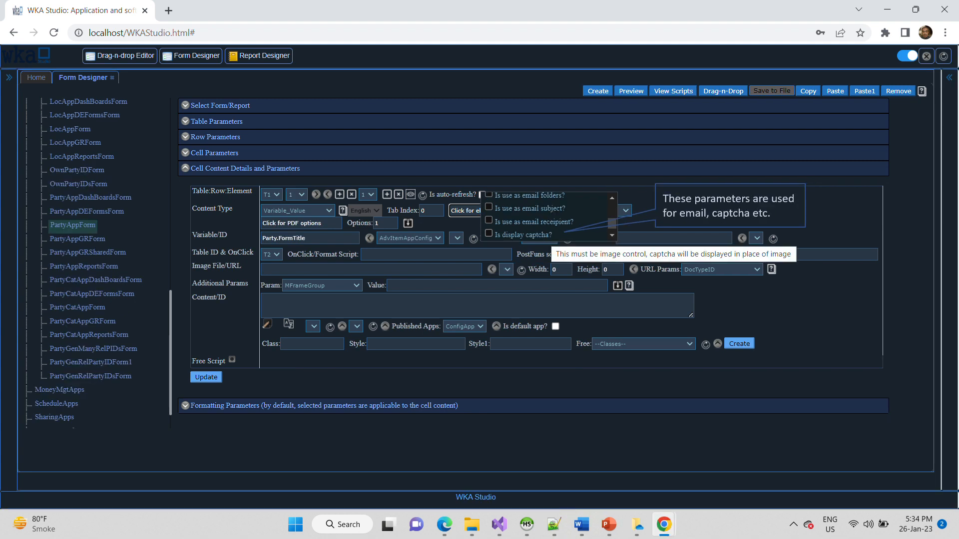
left_click_drag(553, 220, 489, 220)
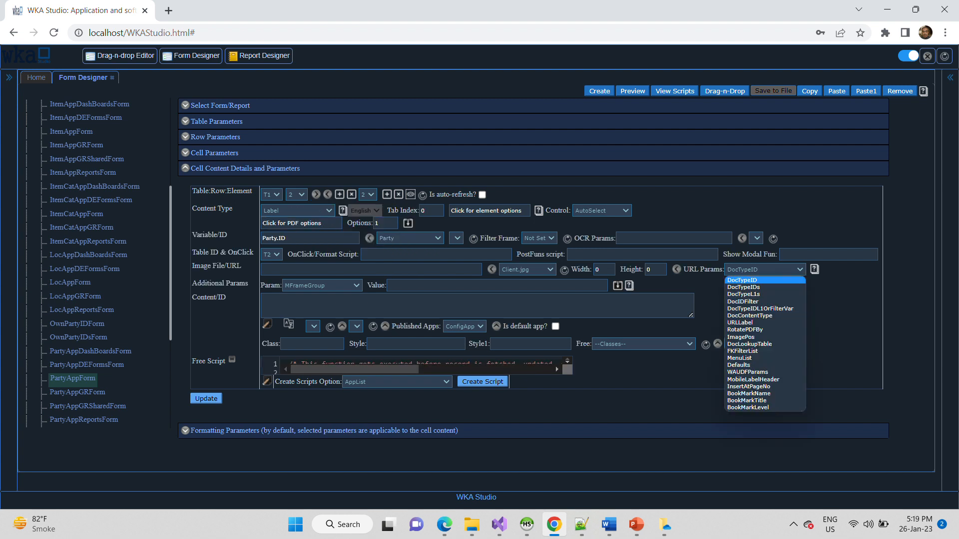
Step: Mark the URL Params list and circle the PostInsertQry value under Additional Params
left_click_drag(834, 253, 860, 313)
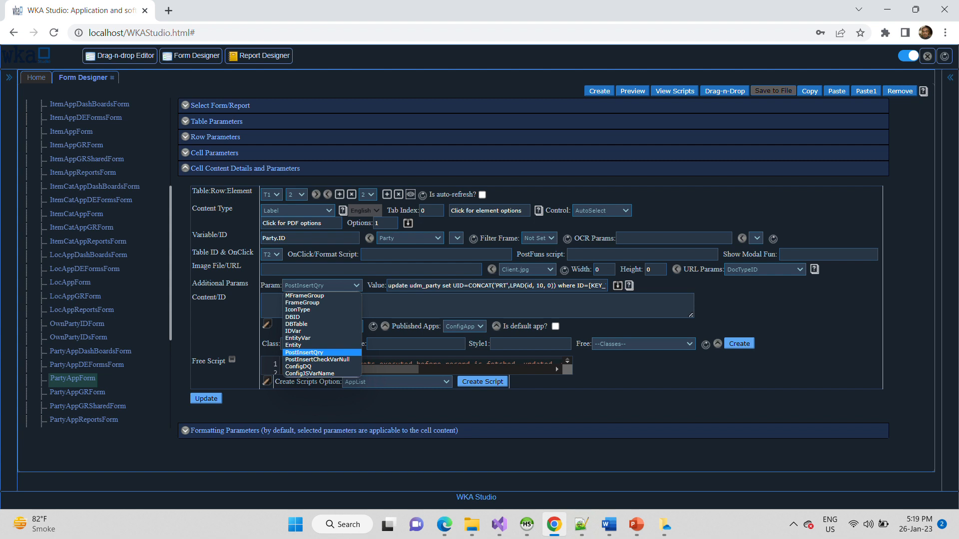
mouse_move(575, 272)
left_mouse_down()
mouse_move(432, 259)
mouse_move(550, 306)
left_mouse_up()
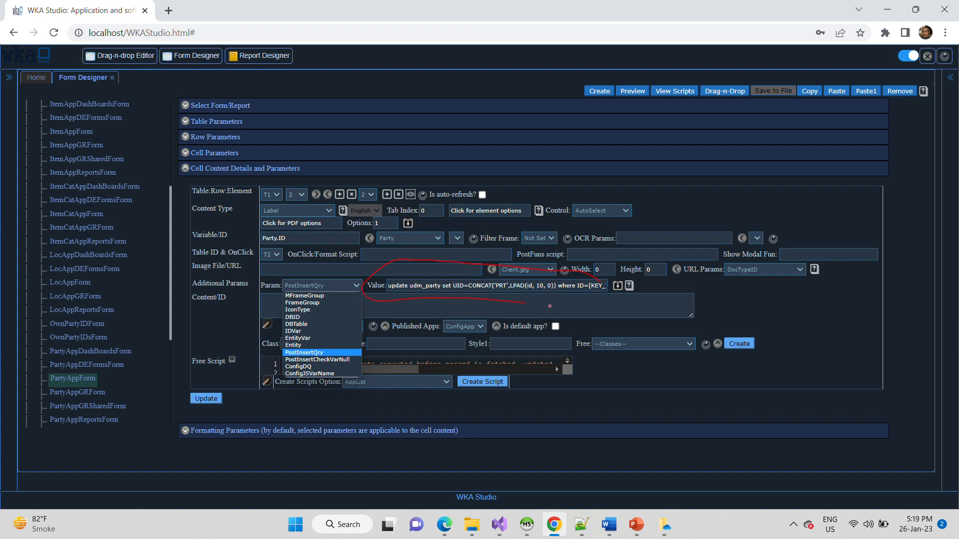
left_click_drag(584, 272, 592, 275)
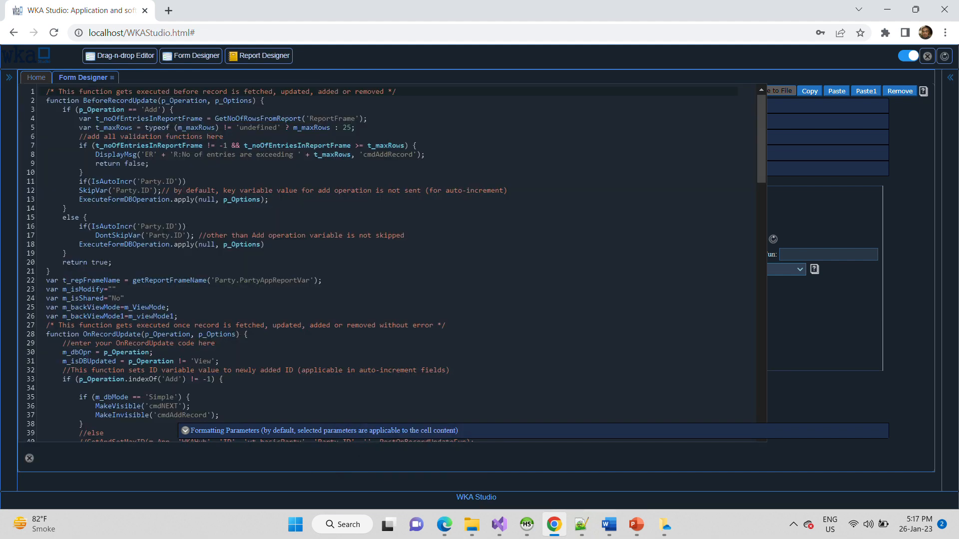
Step: Bracket the form's script code, label it JavaScript, and circle the PDF Parameters on the Formatting Parameters slide
left_click_drag(571, 198, 543, 371)
mouse_move(660, 316)
left_mouse_down()
mouse_move(644, 356)
mouse_move(732, 368)
mouse_move(752, 360)
left_mouse_up()
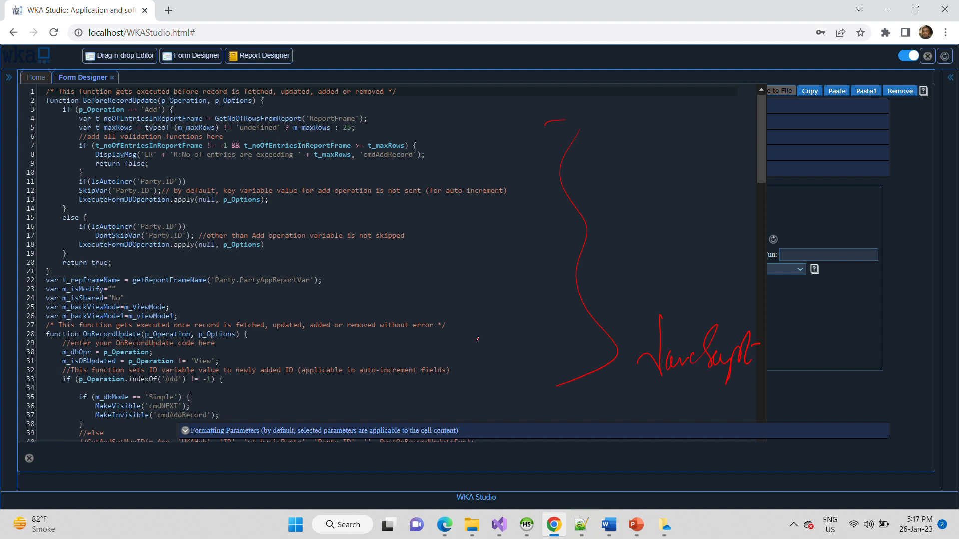
left_click_drag(495, 388, 489, 440)
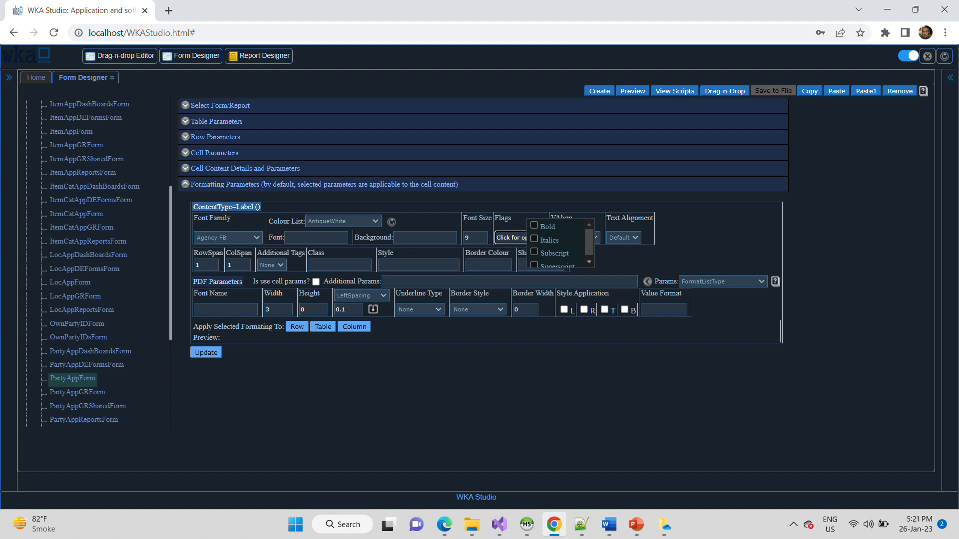
left_click_drag(261, 287, 227, 265)
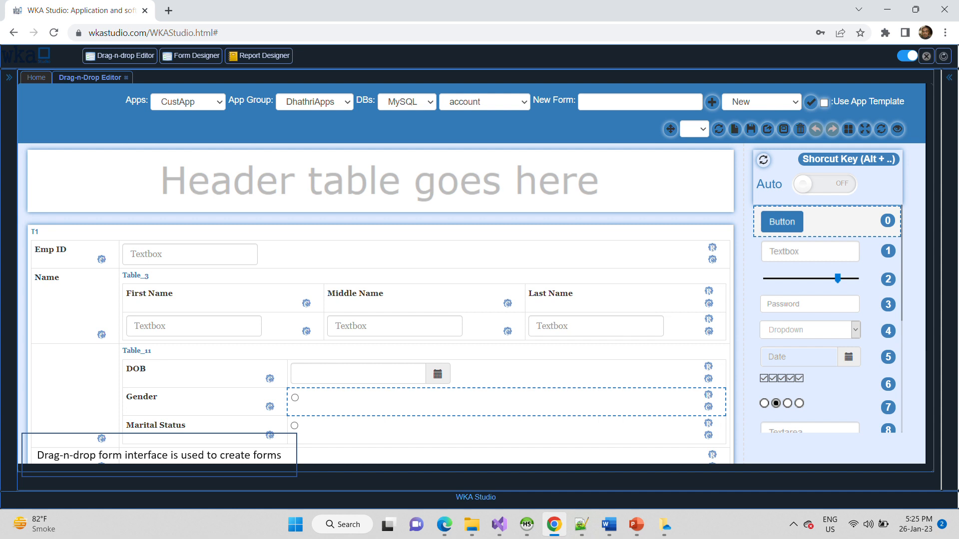
Step: Mark the control palette of the Drag-n-Drop Editor and the Gender control's Properties
mouse_move(890, 192)
left_mouse_down()
mouse_move(914, 328)
mouse_move(904, 380)
left_mouse_up()
mouse_move(749, 236)
left_mouse_down()
mouse_move(636, 254)
mouse_move(648, 249)
left_mouse_up()
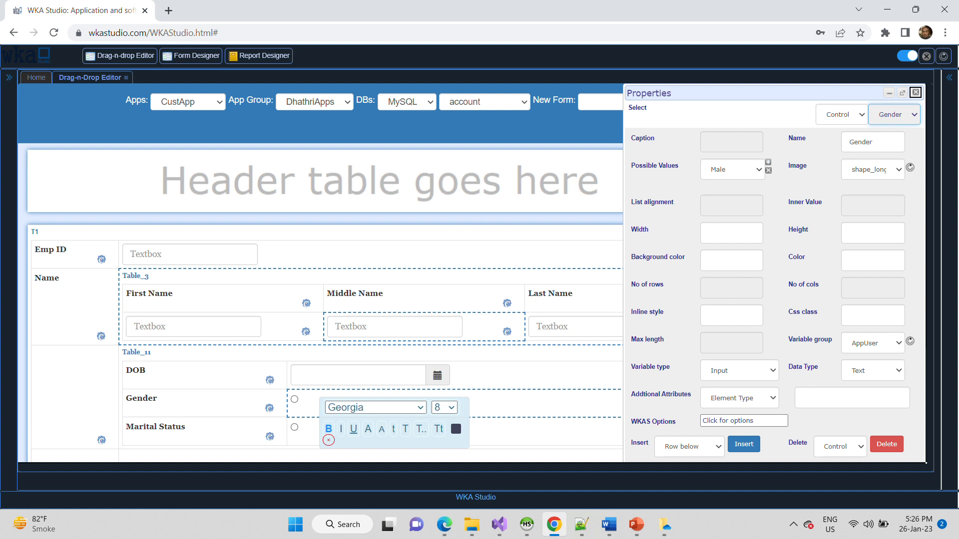
left_click_drag(685, 163, 745, 157)
left_click_drag(757, 400, 814, 386)
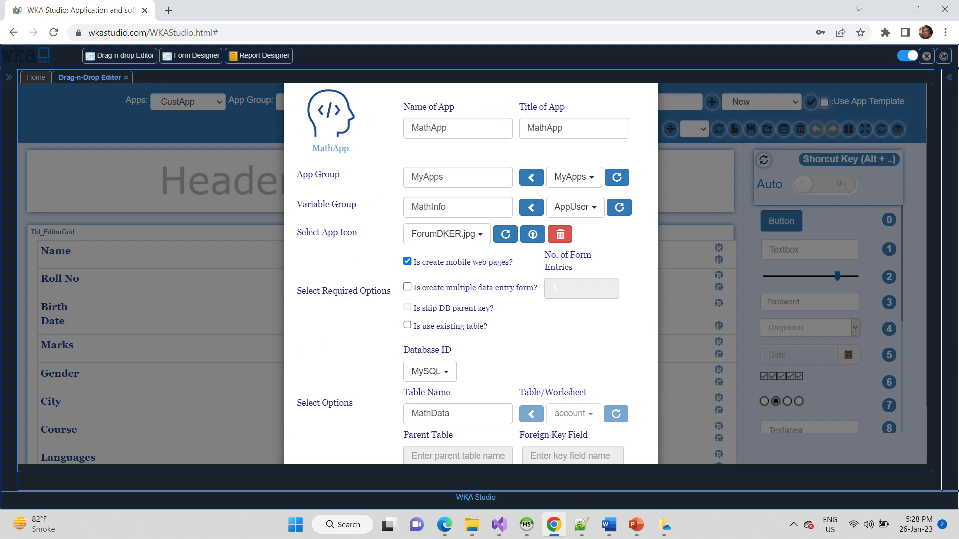
Step: Mark the name, App Group, Variable Group and required options of MathApp on the app creation slide
left_click_drag(774, 125, 793, 118)
left_click_drag(469, 126, 448, 130)
left_click_drag(456, 184, 493, 162)
left_click_drag(458, 206, 502, 191)
left_click_drag(385, 316, 439, 292)
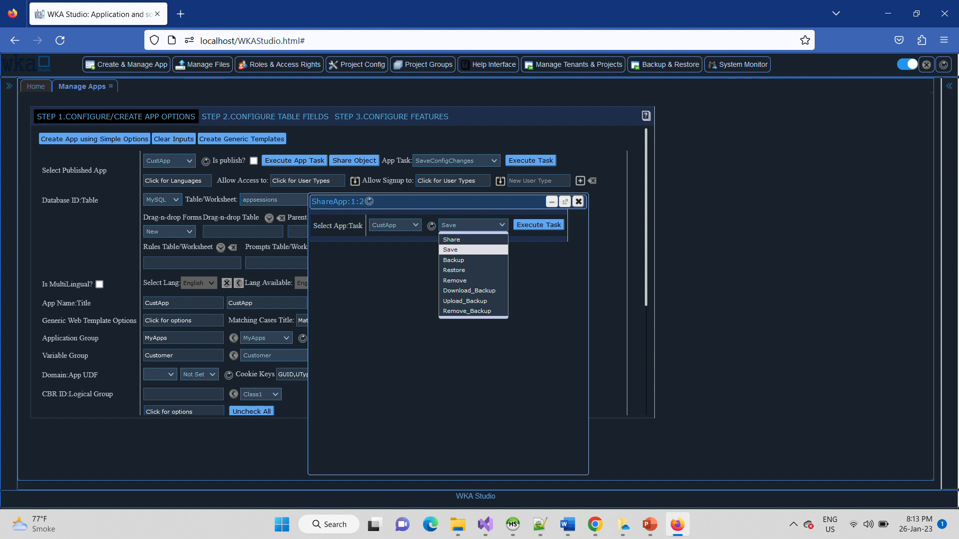
Step: Mark the ShareApp task list, and circle CustApp and the Variables share type in ShareObject
left_click_drag(523, 252, 541, 243)
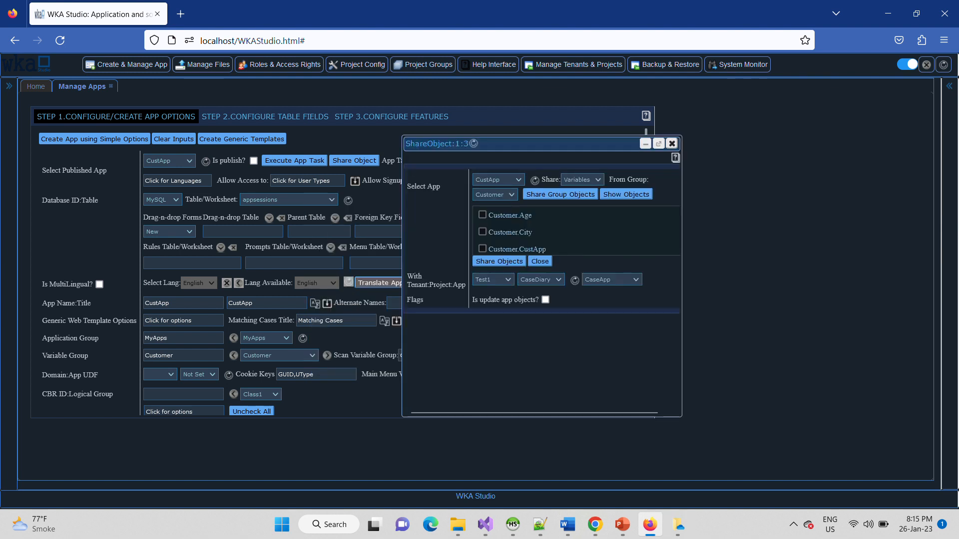
left_click_drag(505, 166, 498, 166)
left_click_drag(581, 158, 607, 169)
Step: Draw a box labelled DB beside the ShareObject window and write P1 → A1 and P2 → A1 above it
mouse_move(784, 353)
left_mouse_down()
mouse_move(799, 388)
mouse_move(789, 388)
left_mouse_up()
left_click_drag(824, 352, 836, 380)
mouse_move(756, 344)
left_mouse_down()
mouse_move(774, 404)
mouse_move(740, 329)
mouse_move(758, 323)
left_mouse_up()
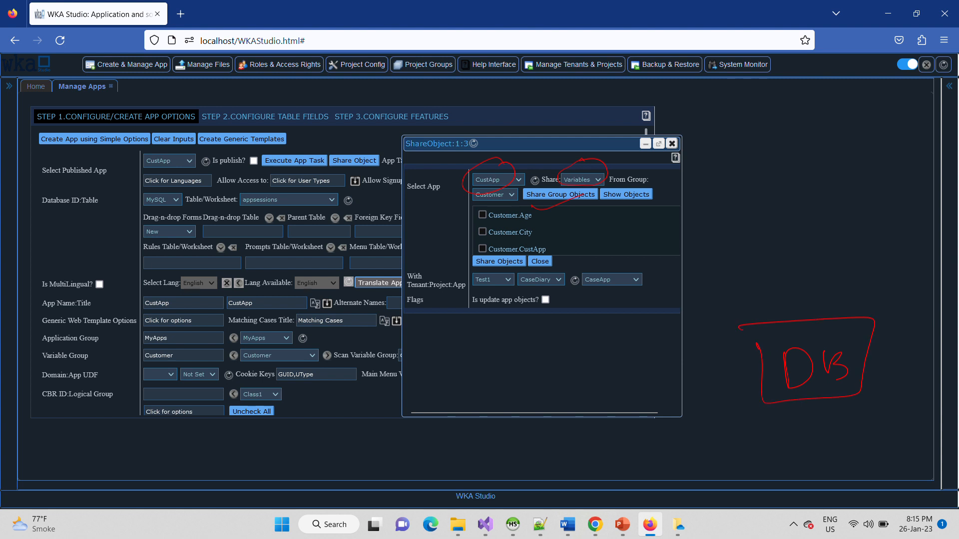
mouse_move(760, 204)
left_mouse_down()
mouse_move(769, 185)
mouse_move(889, 193)
mouse_move(902, 159)
left_mouse_up()
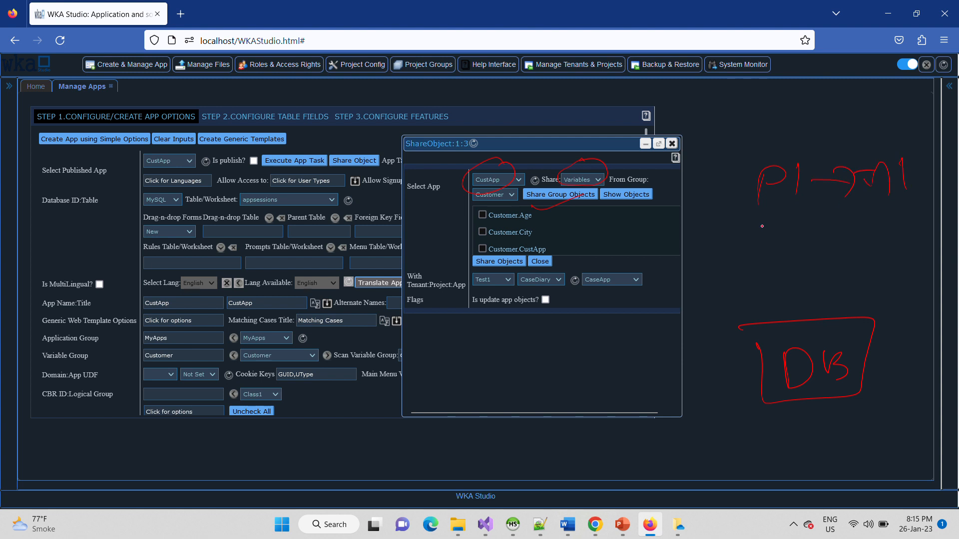
left_click_drag(763, 222, 801, 241)
left_click_drag(862, 244, 901, 243)
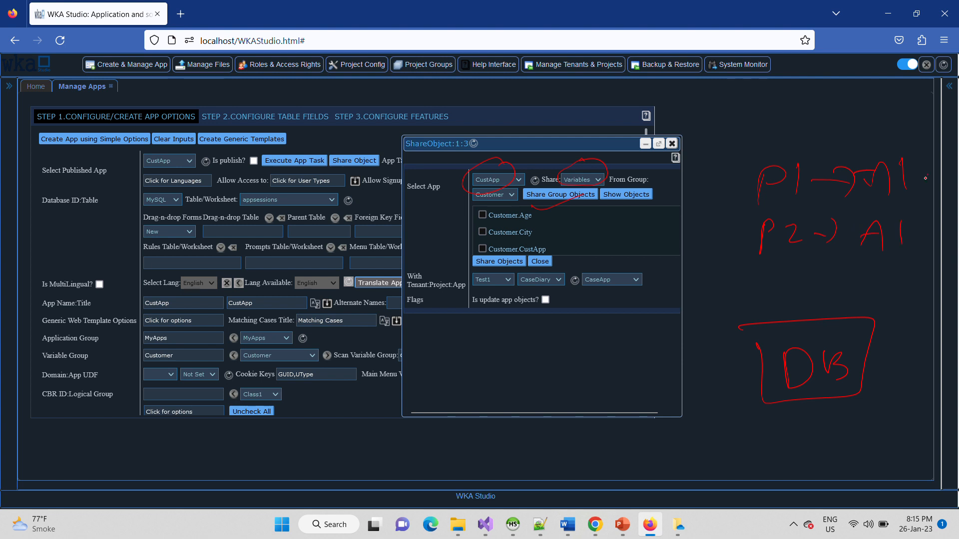
mouse_move(926, 175)
left_mouse_down()
mouse_move(920, 234)
mouse_move(933, 225)
left_mouse_up()
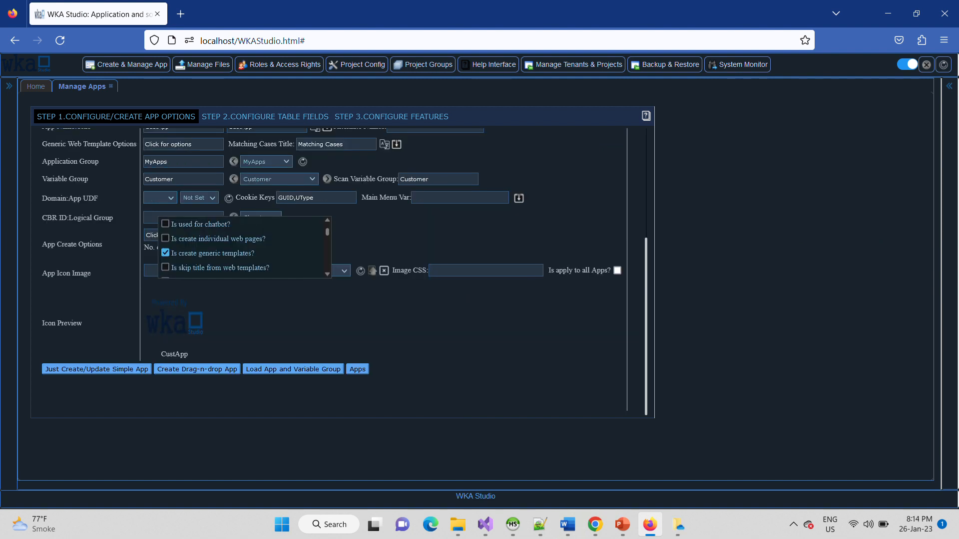
Step: Mark the generic templates create option, and Emp6App's App Group, Variable Group, icon, required options and emp6 table on the simple app form
left_click_drag(274, 255, 312, 223)
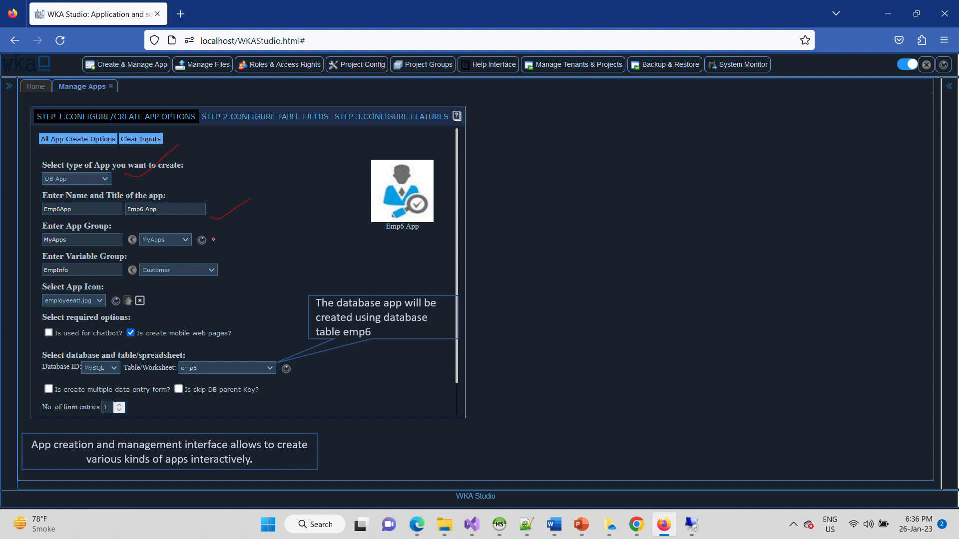
left_click_drag(214, 239, 268, 215)
mouse_move(72, 281)
left_mouse_down()
mouse_move(107, 251)
mouse_move(71, 249)
left_mouse_up()
mouse_move(364, 231)
left_mouse_down()
mouse_move(453, 175)
mouse_move(396, 148)
left_mouse_up()
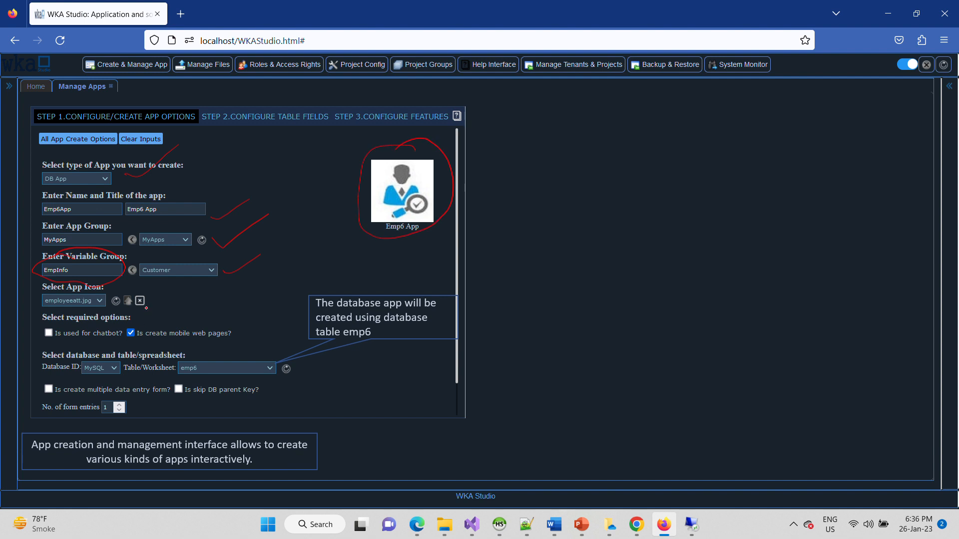
left_click_drag(122, 303, 133, 286)
left_click_drag(237, 348, 225, 346)
left_click_drag(265, 385, 214, 355)
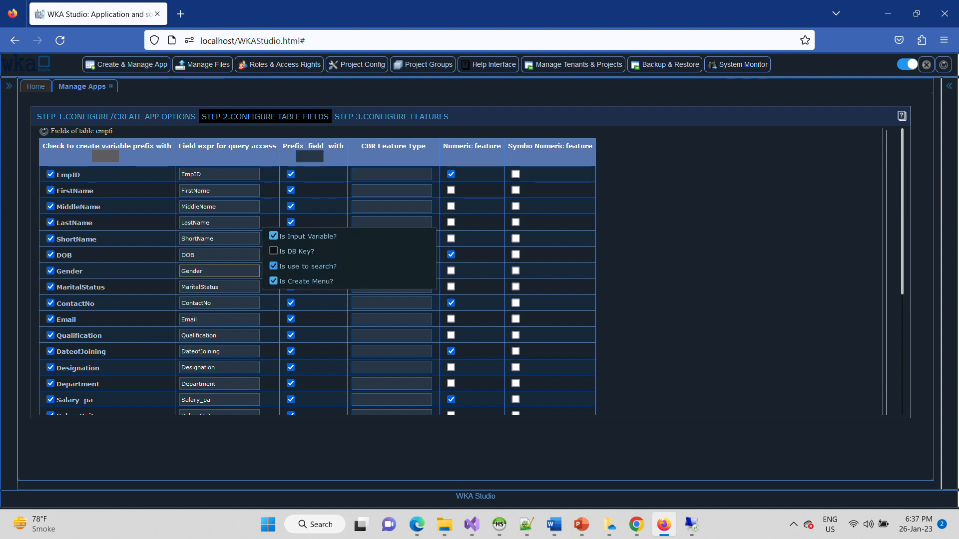
Step: Tick the Gender field's variable options in Configure Table Fields and mark the column selection in Configure Features
left_click_drag(343, 267, 395, 249)
scroll(349, 249, "down", 3)
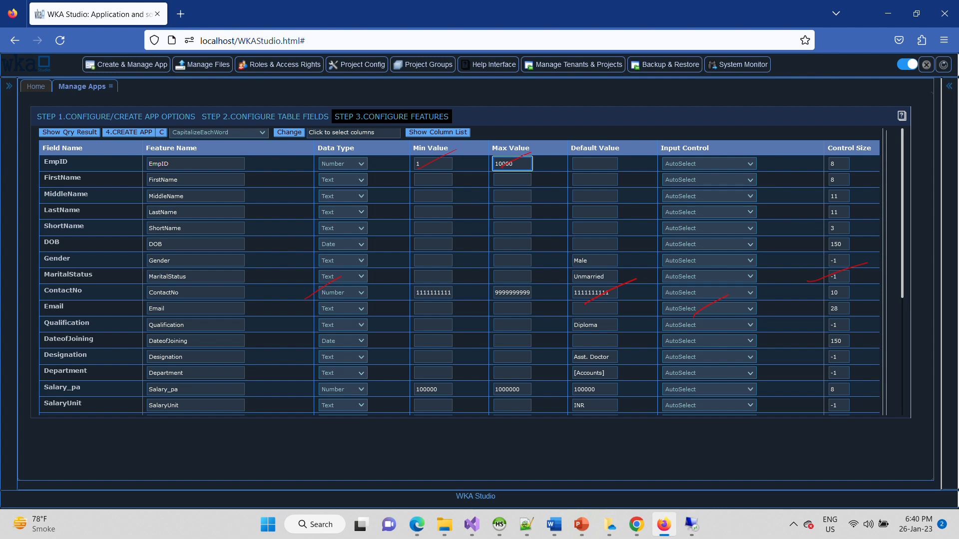
left_click(354, 133)
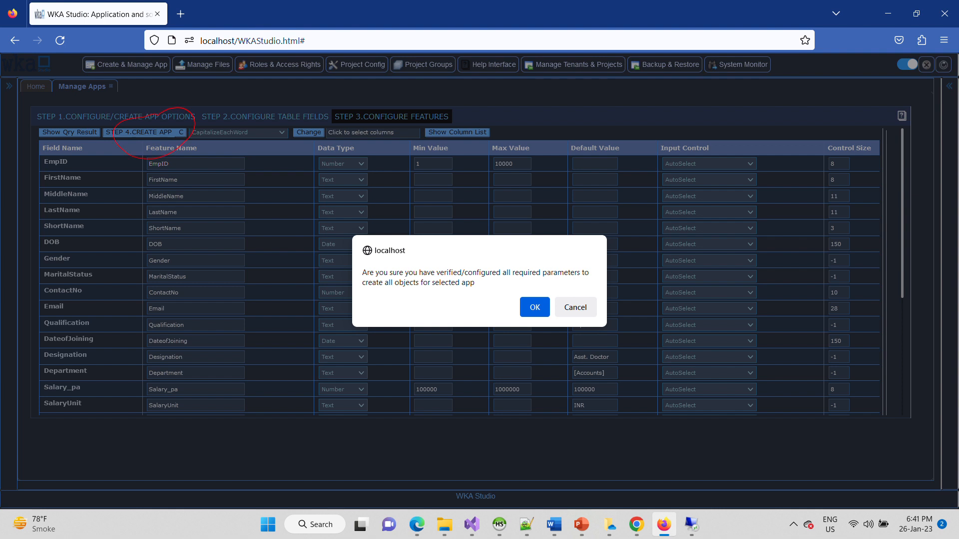
Step: Mark the application directory on the App Create Status slide and circle Emp6 App among the Published Apps
key("Return")
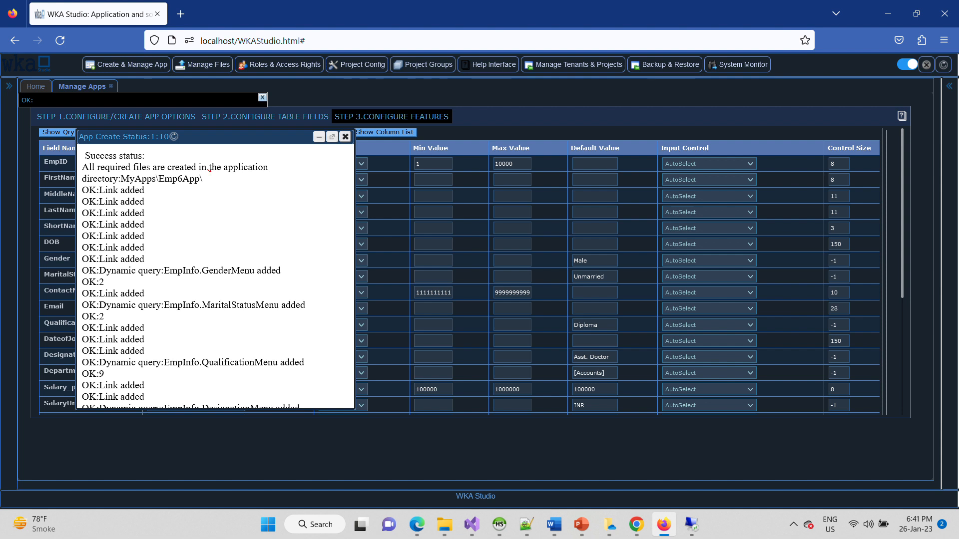
mouse_move(210, 170)
left_mouse_down()
mouse_move(128, 192)
mouse_move(198, 159)
left_mouse_up()
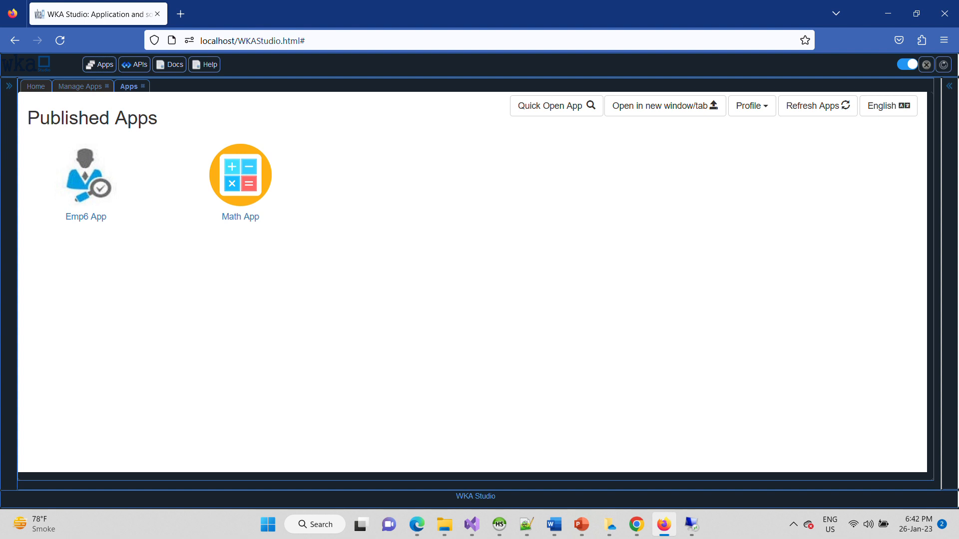
mouse_move(89, 144)
left_mouse_down()
mouse_move(55, 220)
mouse_move(105, 138)
mouse_move(72, 149)
left_mouse_up()
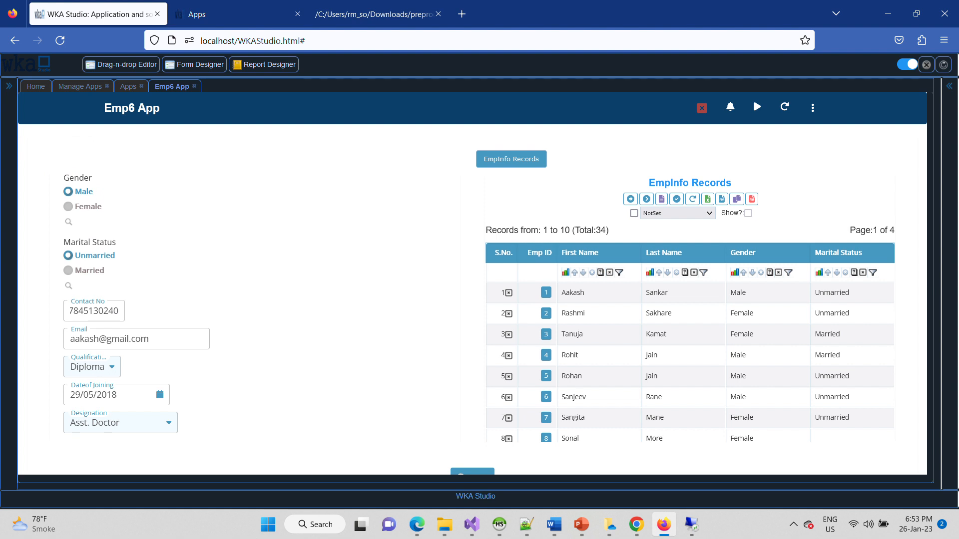
Step: Mark the EmpInfo Records report and bracket the employee data entry fields in Emp6 App
mouse_move(783, 173)
left_mouse_down()
mouse_move(744, 164)
mouse_move(467, 265)
mouse_move(800, 452)
mouse_move(807, 193)
left_mouse_up()
mouse_move(207, 174)
left_mouse_down()
mouse_move(231, 204)
mouse_move(209, 434)
left_mouse_up()
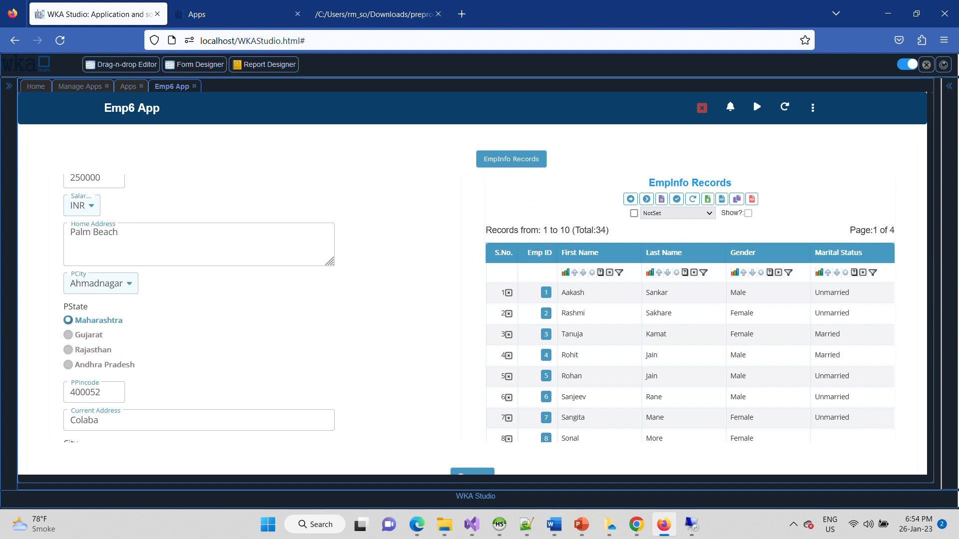
mouse_move(176, 298)
left_mouse_down()
mouse_move(185, 362)
mouse_move(171, 373)
left_mouse_up()
scroll(255, 299, "down", 5)
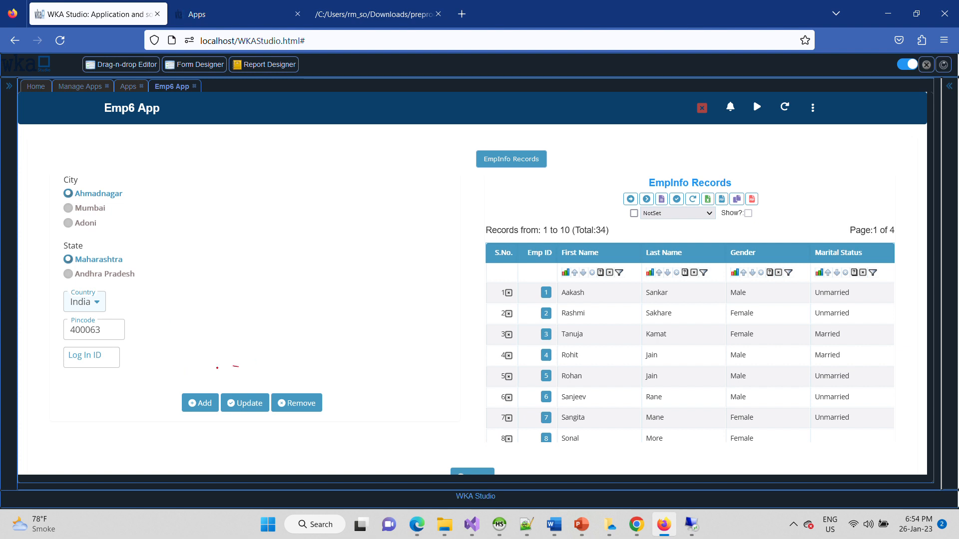
Step: Circle and tick the Add, Update and Remove operations of the Emp6 form, and circle Emp ID 1 in the records
mouse_move(233, 367)
left_mouse_down()
mouse_move(240, 437)
mouse_move(247, 360)
left_mouse_up()
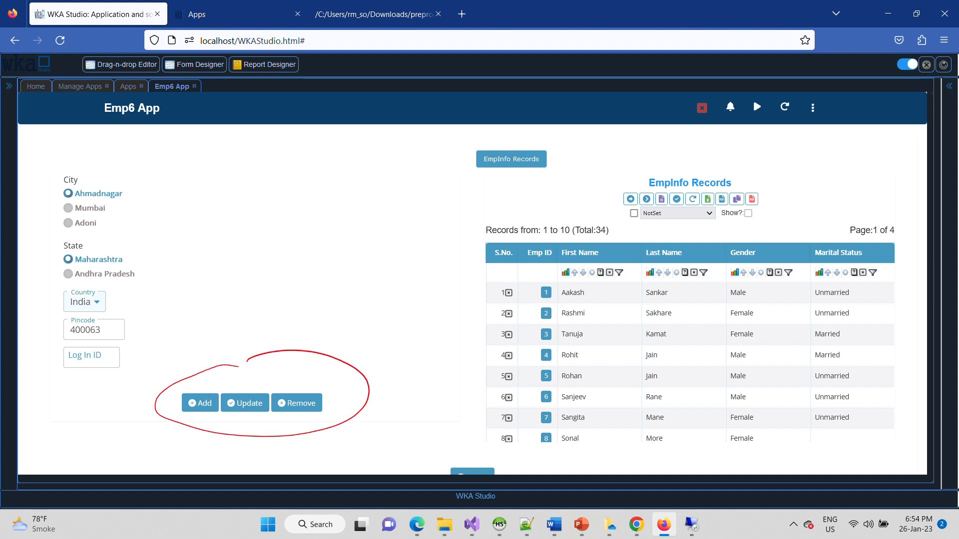
mouse_move(189, 387)
left_mouse_down()
mouse_move(217, 358)
mouse_move(234, 386)
left_mouse_up()
left_click_drag(299, 383, 320, 369)
mouse_move(558, 283)
left_mouse_down()
mouse_move(547, 279)
mouse_move(555, 304)
mouse_move(545, 277)
left_mouse_up()
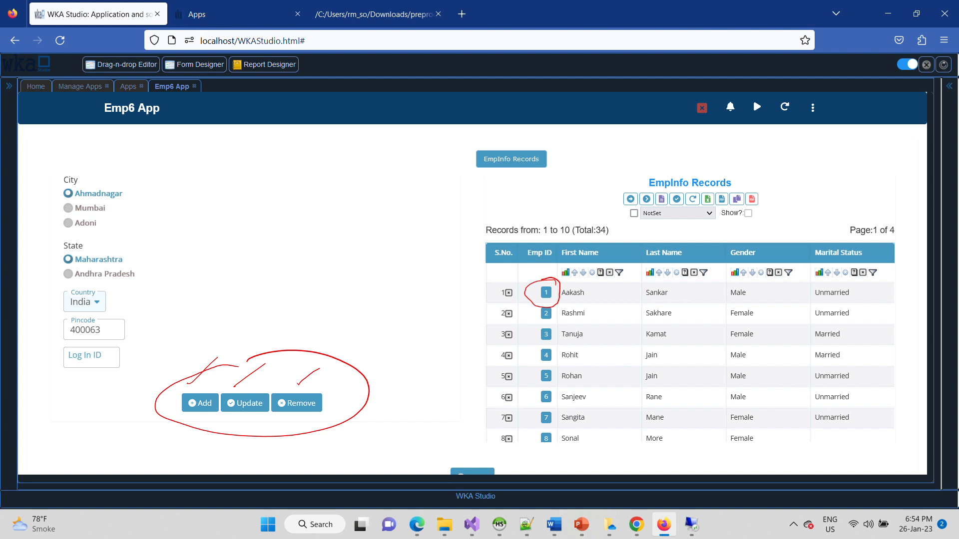
Step: Circle and tick the EmpInfo Records report tools, and mark the MobileHome.html address of the mobile app page
mouse_move(763, 185)
left_mouse_down()
mouse_move(624, 222)
mouse_move(764, 184)
left_mouse_up()
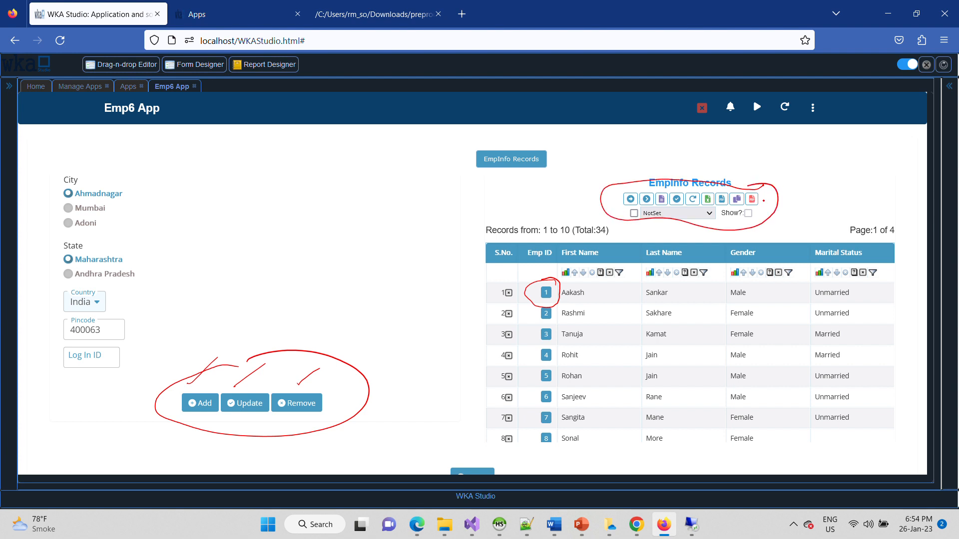
left_click_drag(765, 203, 797, 201)
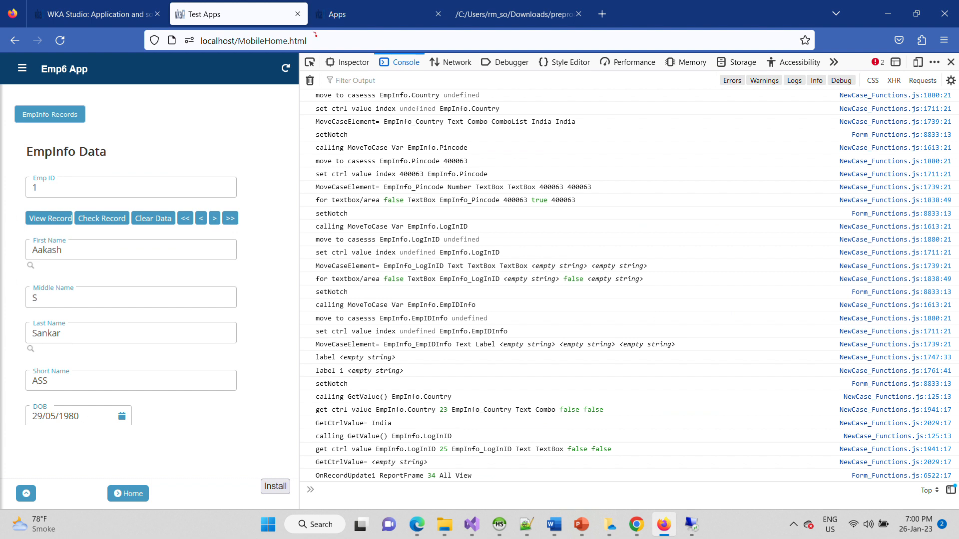
mouse_move(316, 35)
left_mouse_down()
mouse_move(192, 48)
mouse_move(305, 28)
mouse_move(285, 33)
left_mouse_up()
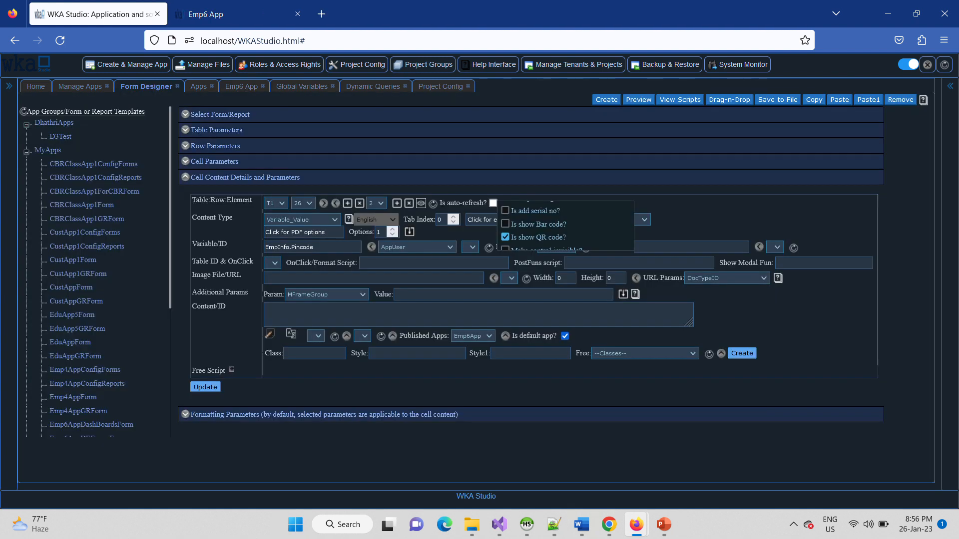
Step: Mark the bar code and QR code element options, and circle the QR code and captcha in Emp6 App
mouse_move(577, 228)
left_mouse_down()
mouse_move(532, 233)
mouse_move(587, 245)
mouse_move(577, 230)
left_mouse_up()
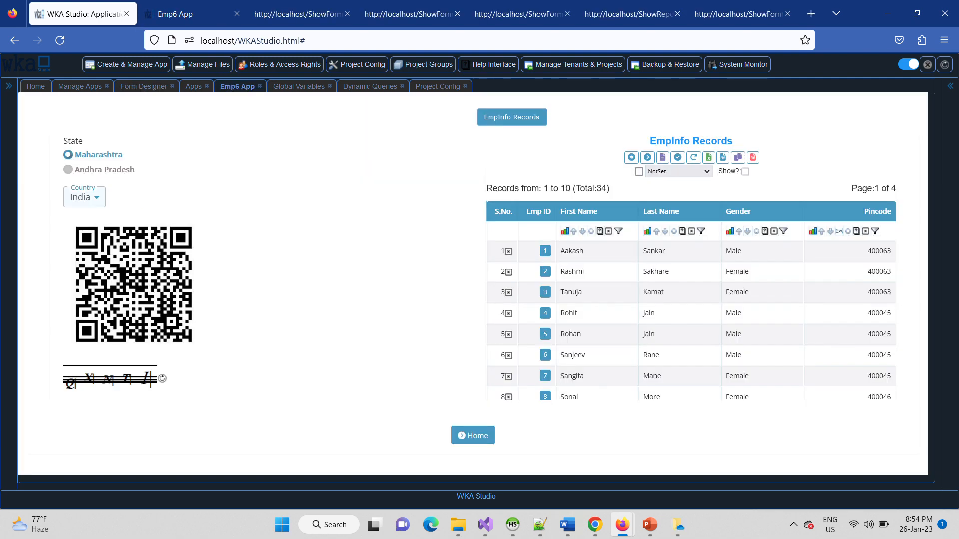
mouse_move(135, 210)
left_mouse_down()
mouse_move(48, 247)
mouse_move(215, 323)
mouse_move(196, 240)
left_mouse_up()
mouse_move(191, 359)
left_mouse_down()
mouse_move(217, 399)
mouse_move(174, 401)
left_mouse_up()
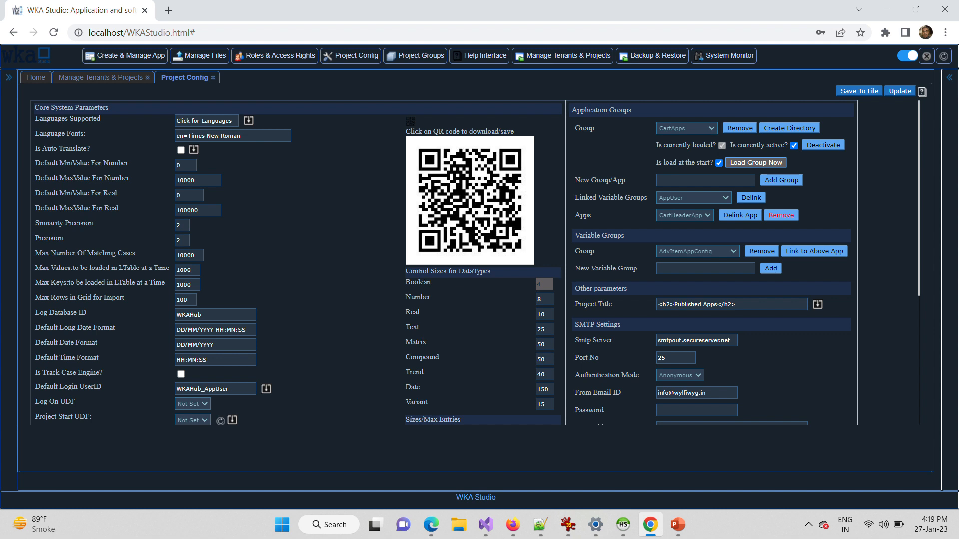
Step: Circle the QR code, bracket the application and variable group settings, and tick the SMTP settings on the Project Config slide
mouse_move(395, 201)
left_mouse_down()
mouse_move(562, 180)
mouse_move(469, 124)
left_mouse_up()
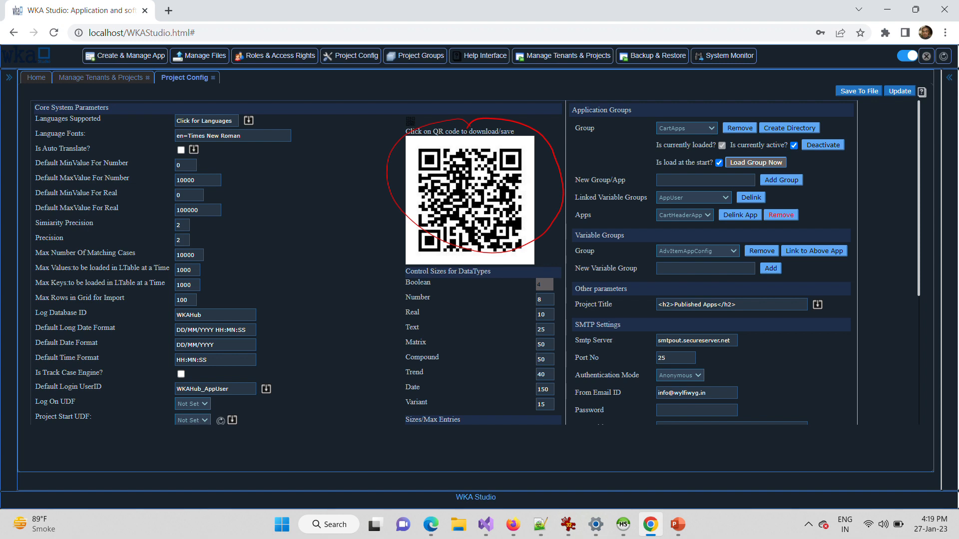
scroll(450, 260, "down", 4)
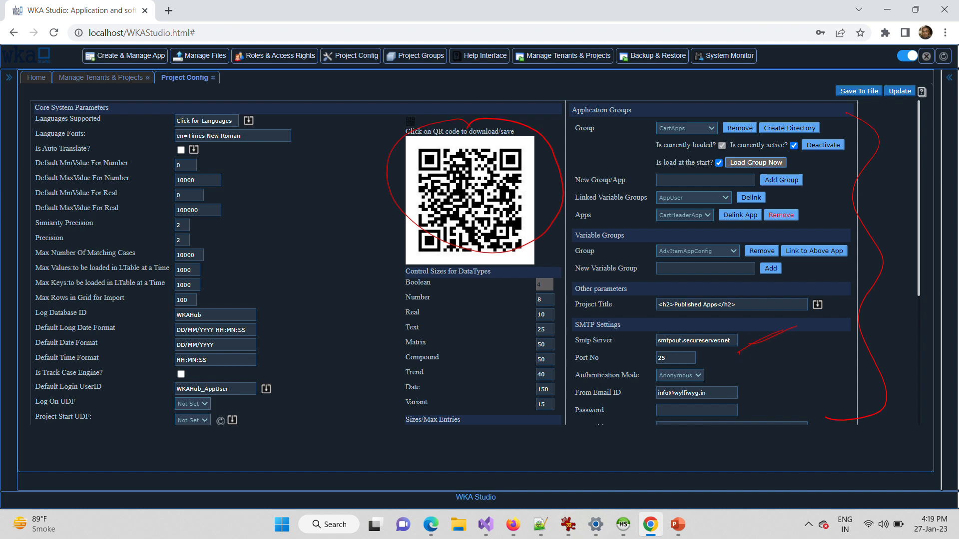
left_click_drag(744, 389, 784, 376)
scroll(474, 259, "down", 4)
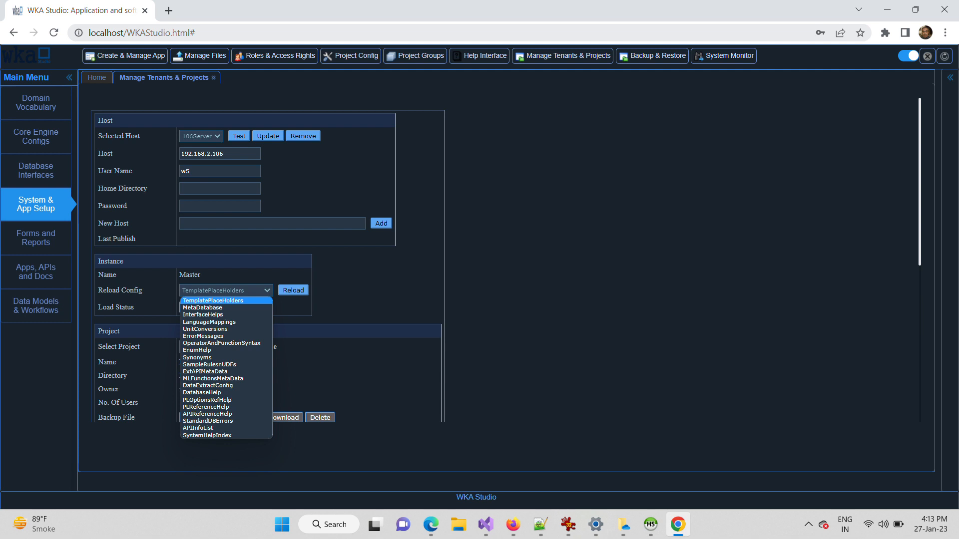
Step: Mark the Reload Config options, the system setup, Config DB and Tenant sections, and the project activity list on the Manage Tenants & Projects slides
left_click_drag(345, 336, 326, 429)
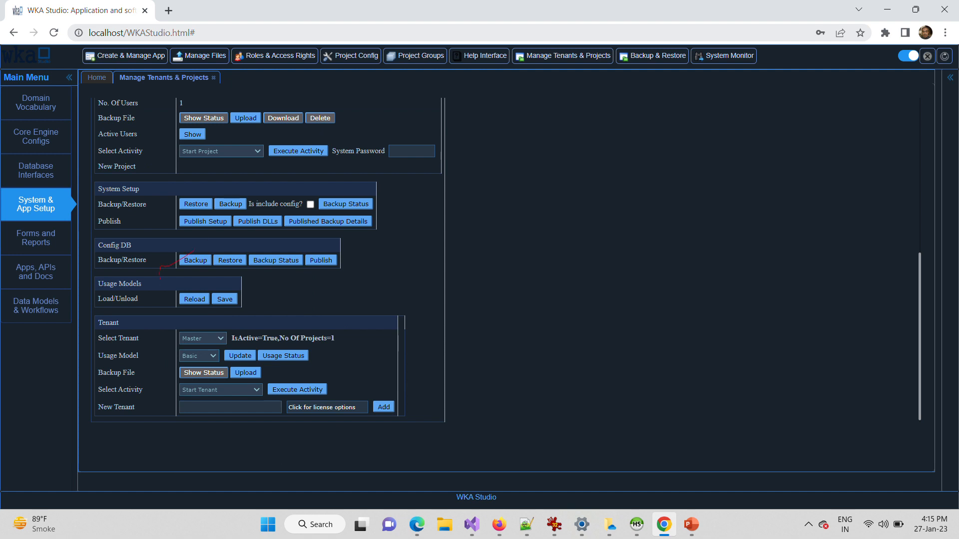
left_click_drag(211, 271, 238, 253)
left_click_drag(434, 385, 441, 428)
left_click_drag(401, 232, 392, 294)
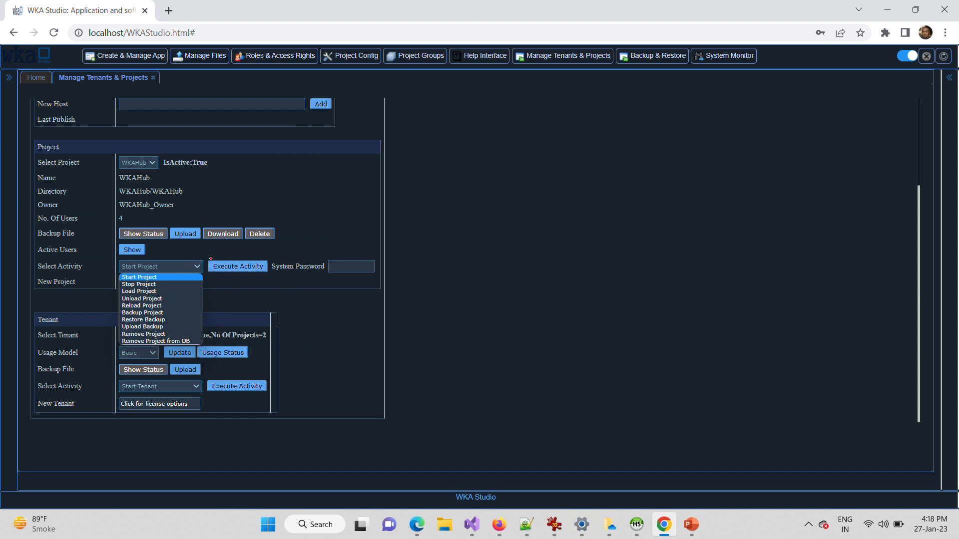
left_click_drag(402, 305, 369, 382)
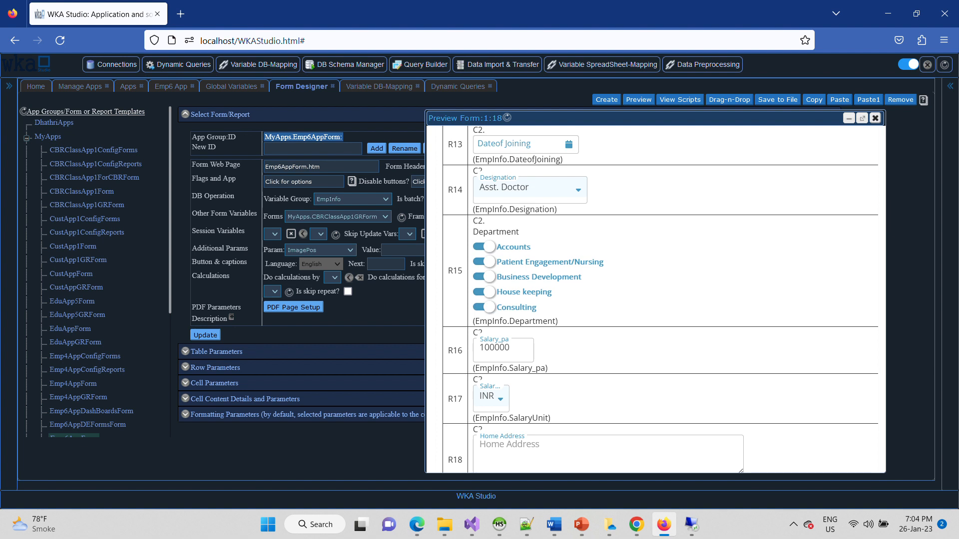
Step: Bracket the Emp6 form preview, and mark EmpInfo.EmpID's emp6 table, EmpID field and key plus the read-only and update links in Variable DB-Mapping
mouse_move(688, 188)
left_mouse_down()
mouse_move(694, 236)
mouse_move(677, 366)
left_mouse_up()
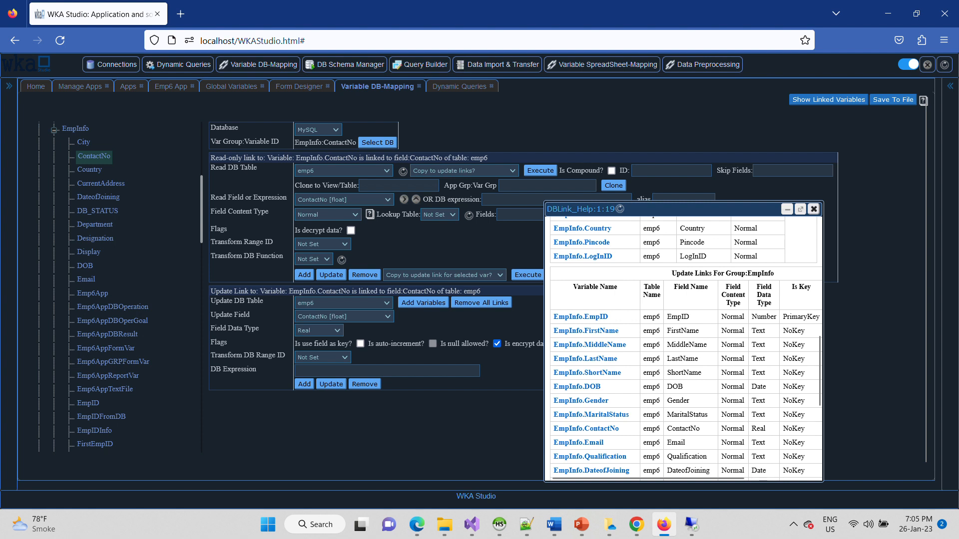
mouse_move(613, 310)
left_mouse_down()
mouse_move(561, 323)
mouse_move(611, 302)
mouse_move(663, 304)
mouse_move(631, 313)
mouse_move(664, 300)
mouse_move(654, 320)
left_mouse_up()
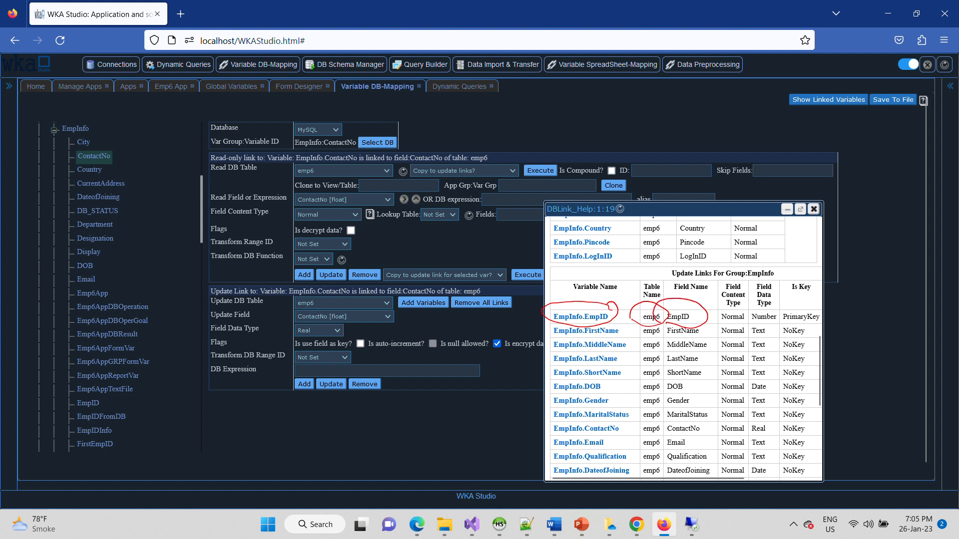
mouse_move(779, 306)
left_mouse_down()
mouse_move(801, 333)
mouse_move(768, 305)
left_mouse_up()
mouse_move(260, 140)
left_mouse_down()
mouse_move(220, 152)
mouse_move(231, 159)
left_mouse_up()
mouse_move(272, 288)
left_mouse_down()
mouse_move(272, 299)
mouse_move(267, 262)
left_mouse_up()
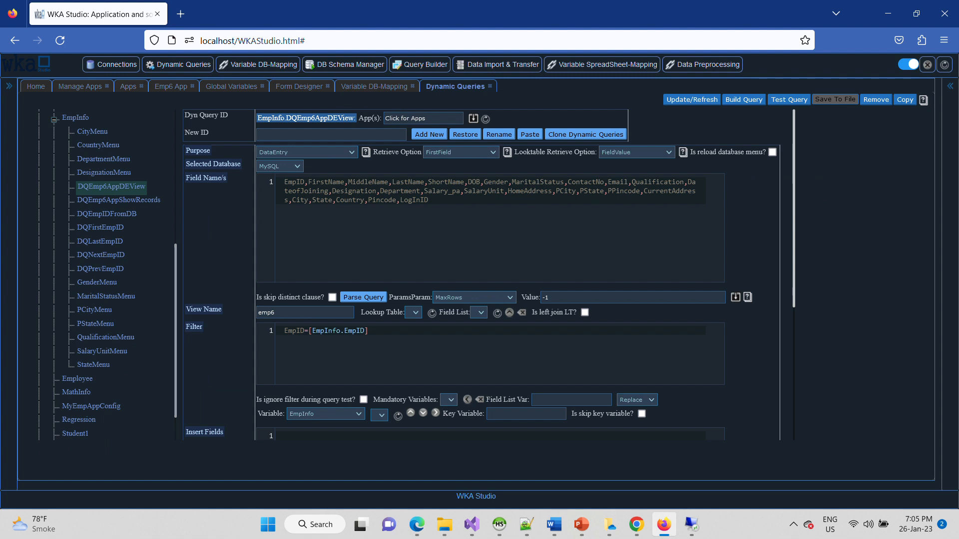
Step: Bracket the EmpInfo dynamic queries list and the IF part of the DB OPR Update rule of Emp6App
mouse_move(140, 121)
left_mouse_down()
mouse_move(151, 248)
mouse_move(118, 332)
left_mouse_up()
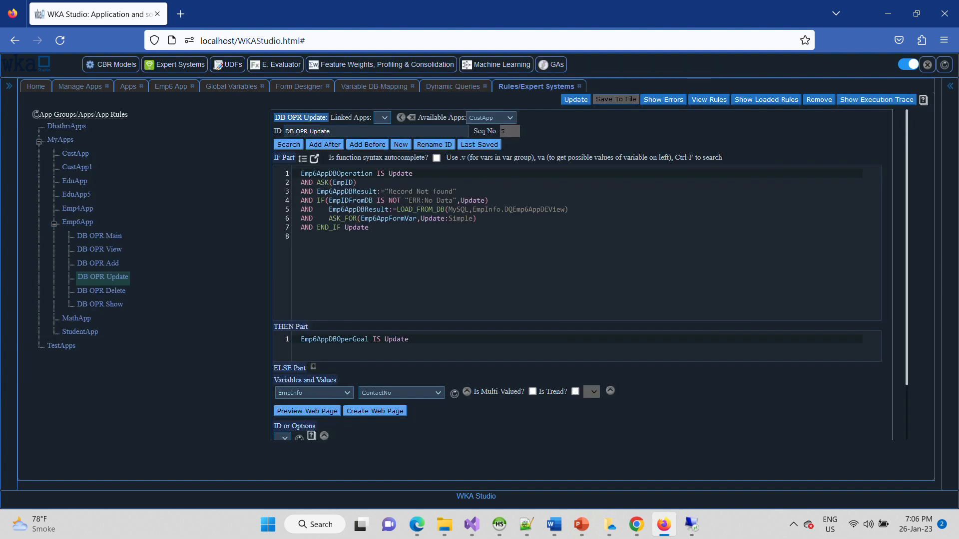
left_click_drag(621, 240, 569, 284)
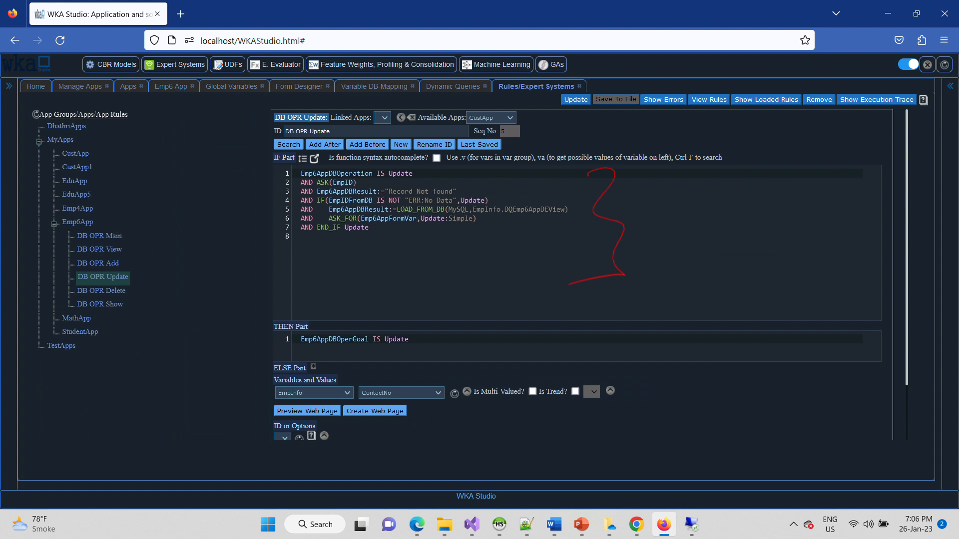